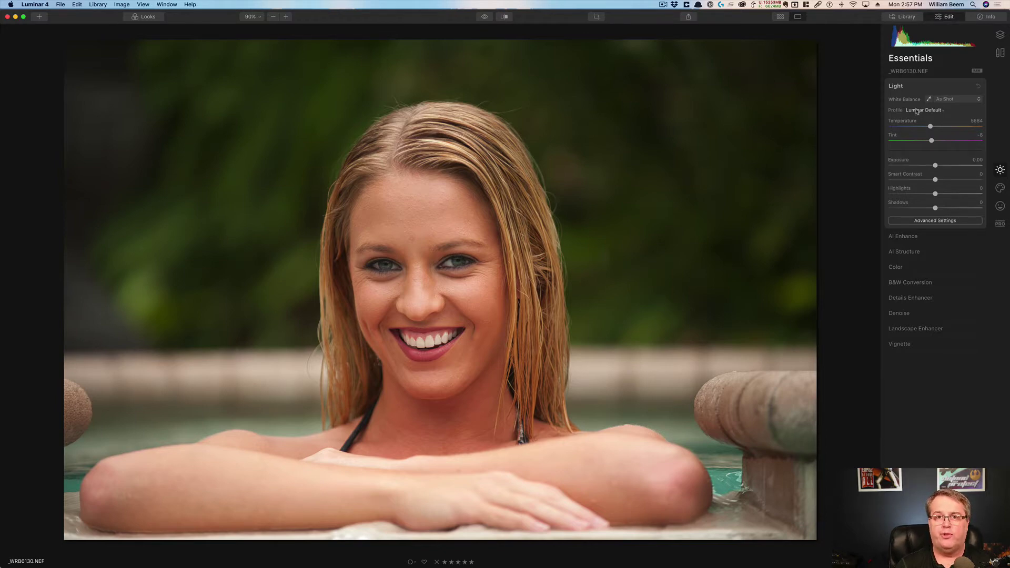
Enable Auto Distortion Corrections in the Lens & Geometry canvas settings.
left_click(1001, 55)
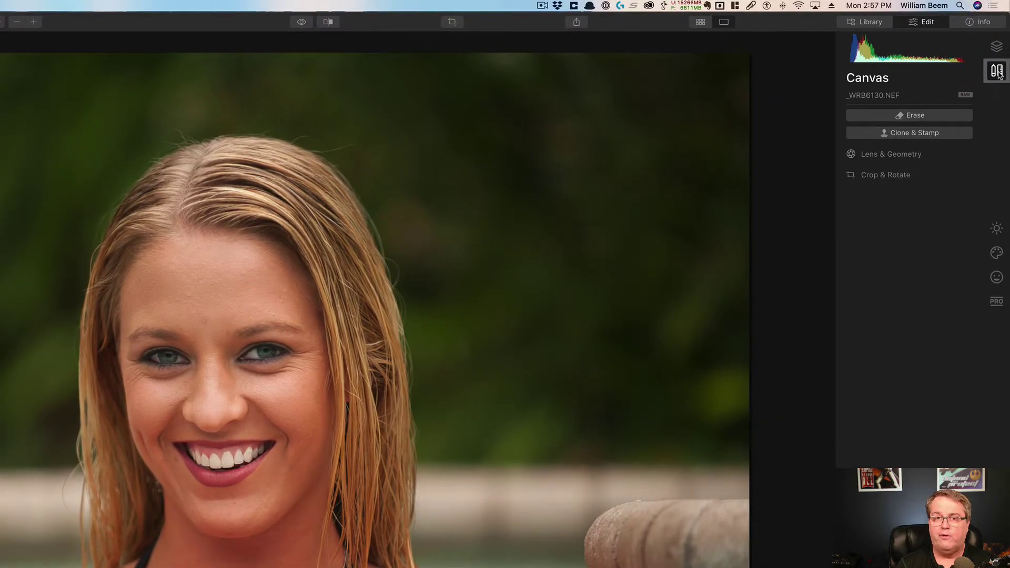
left_click(888, 157)
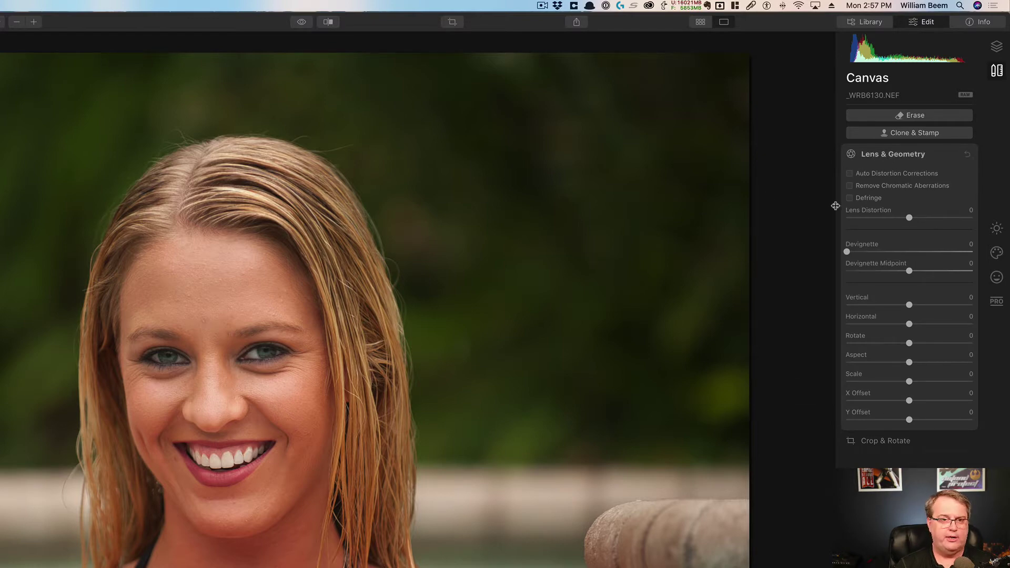
left_click(850, 174)
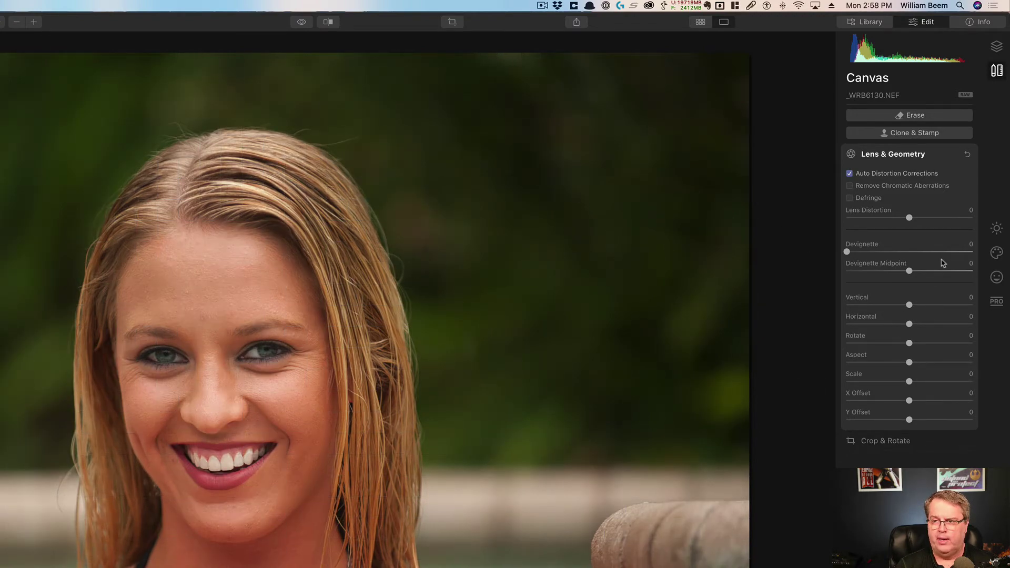
Crop the portrait to a 16:9 aspect ratio, tightening the frame around the woman so her folded arms sit along its lower edge.
left_click(852, 445)
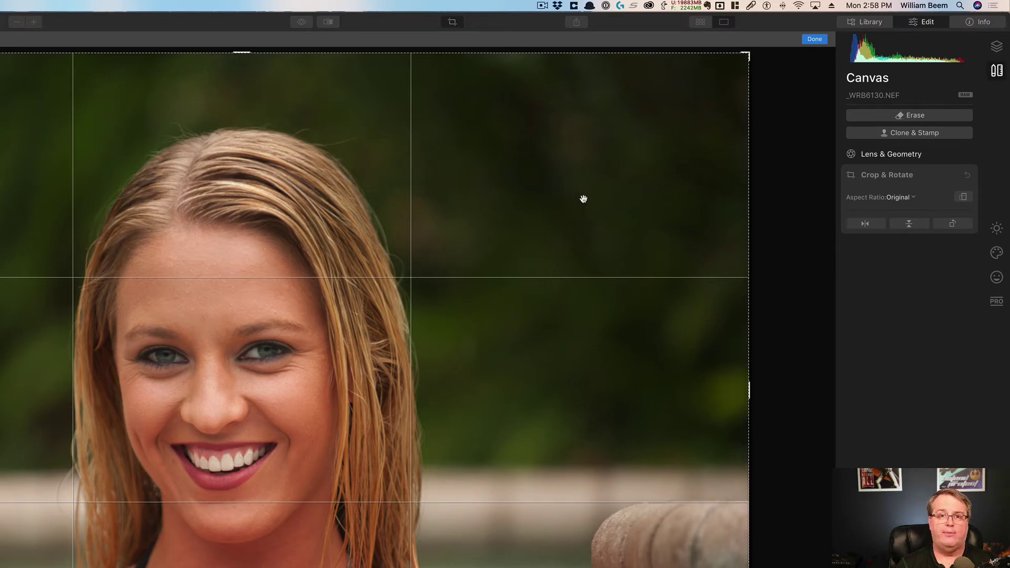
left_click(899, 198)
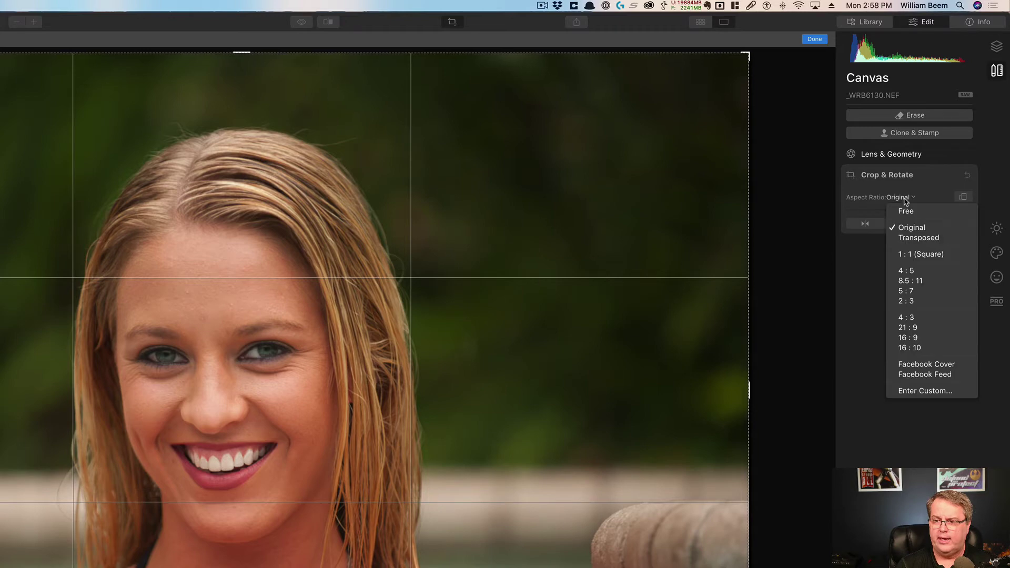
left_click(907, 339)
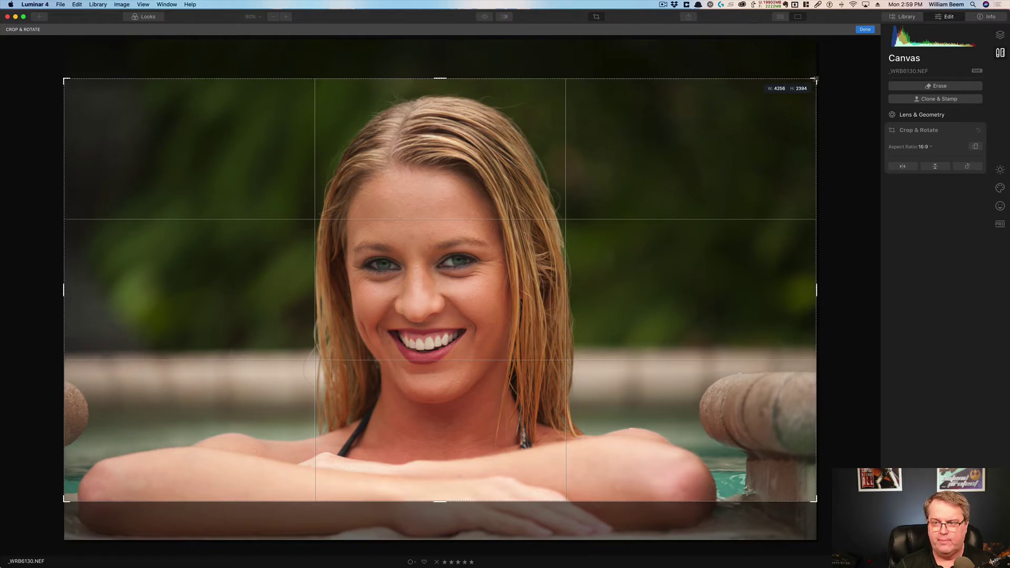
left_click_drag(815, 79, 777, 105)
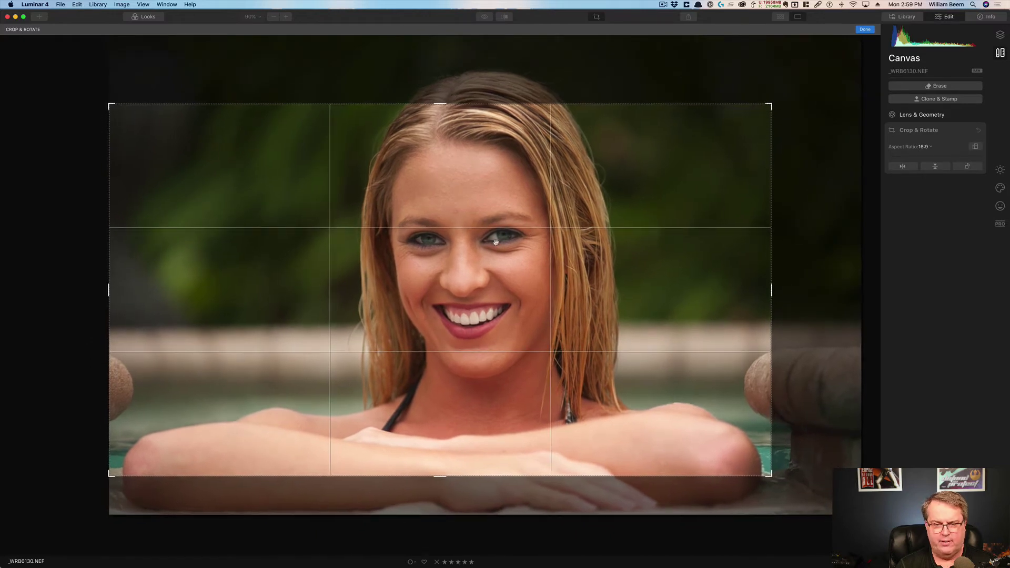
left_click_drag(489, 241, 488, 202)
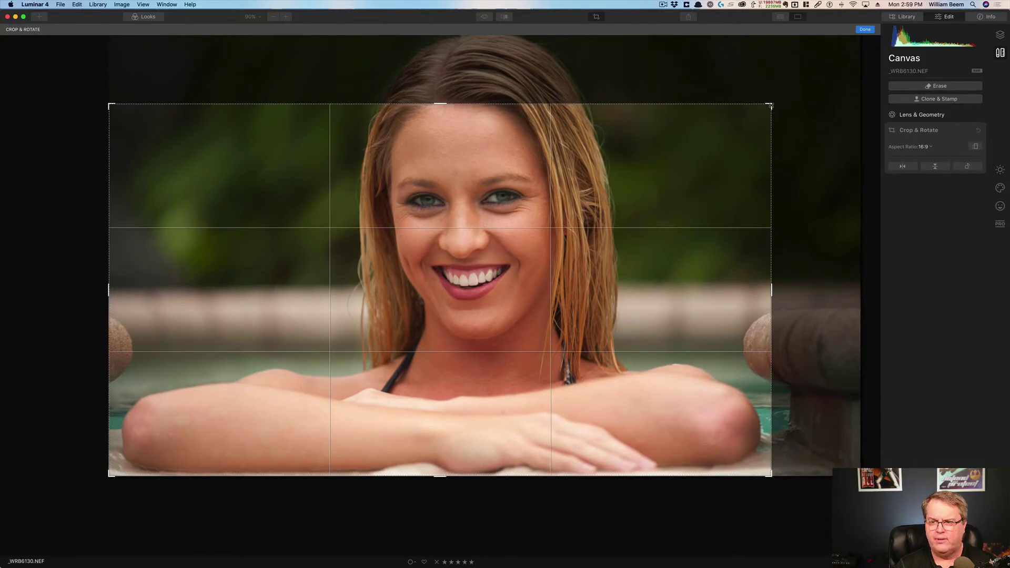
left_click_drag(770, 105, 777, 78)
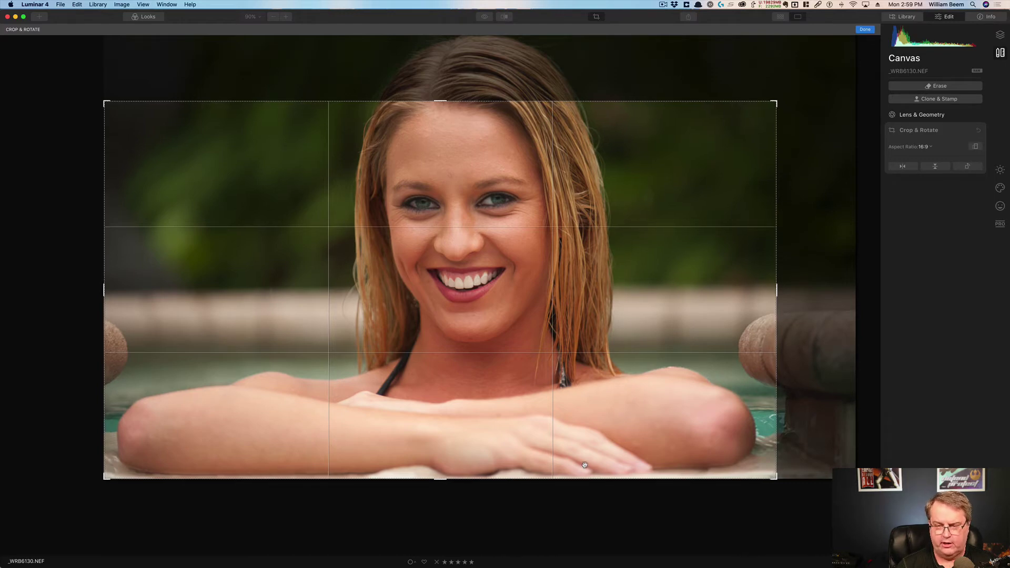
key("Return")
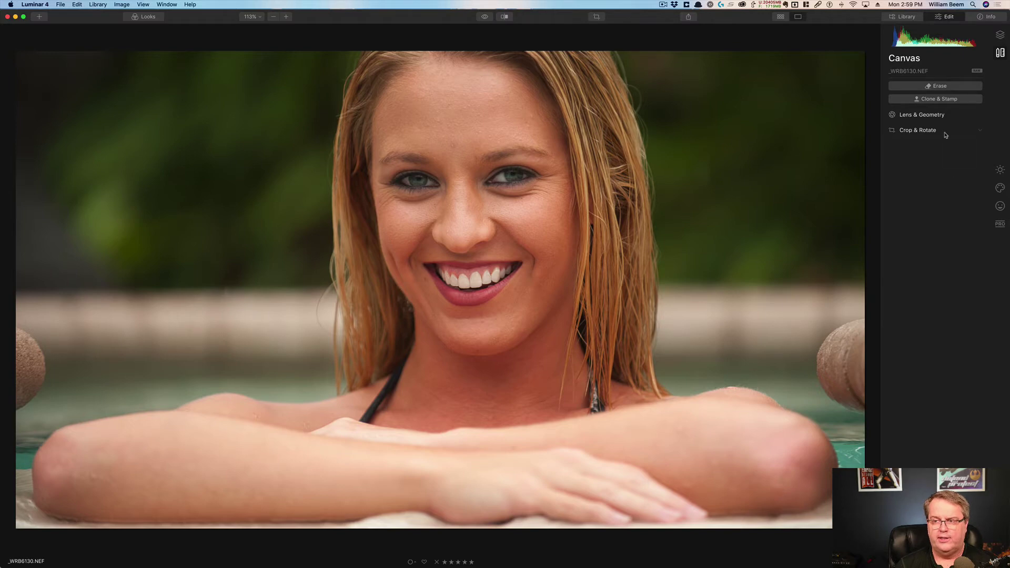
left_click(934, 101)
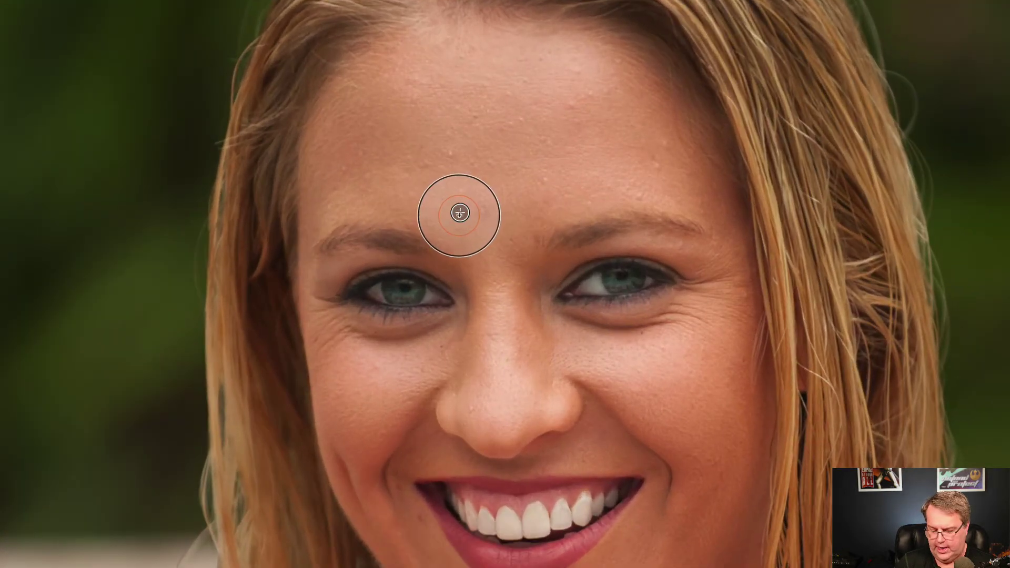
left_click(506, 141)
key("bracketleft")
key("bracketleft")
key("bracketleft")
key("bracketleft")
key("bracketleft")
key("bracketleft")
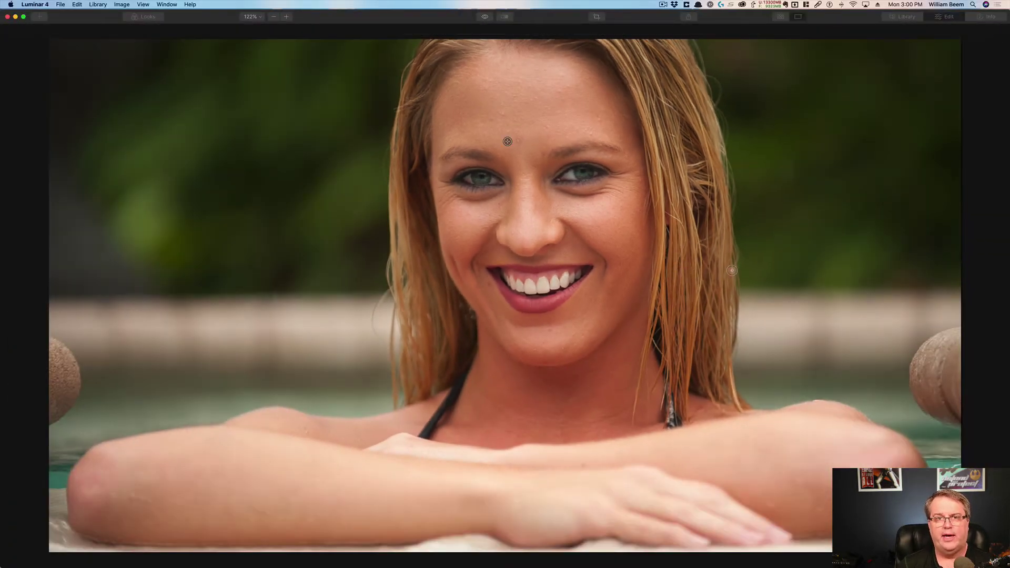
key("Escape")
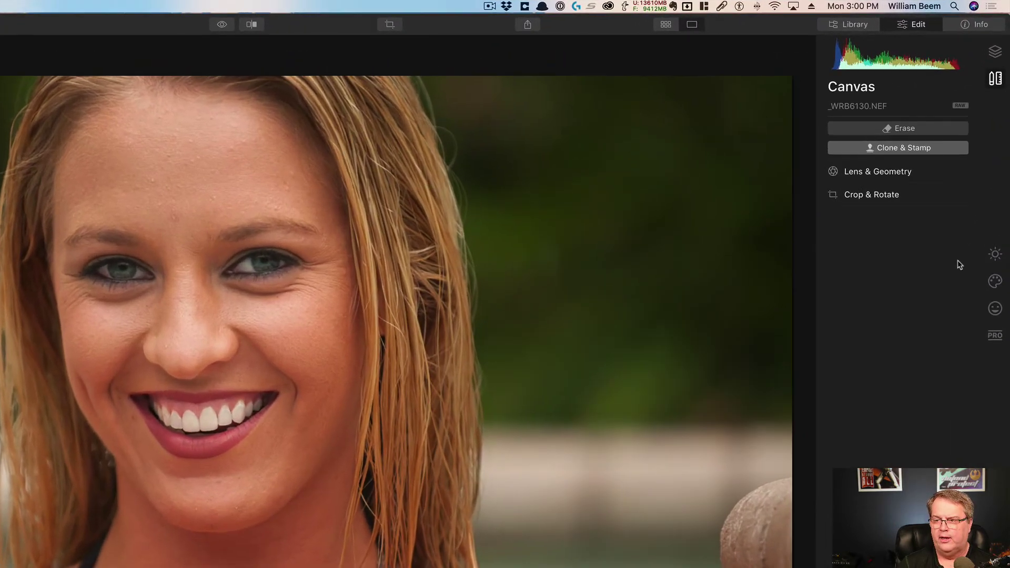
Enable AI Skin Defects Removal in the AI Skin Enhancer and set its Amount to 51.
left_click(996, 310)
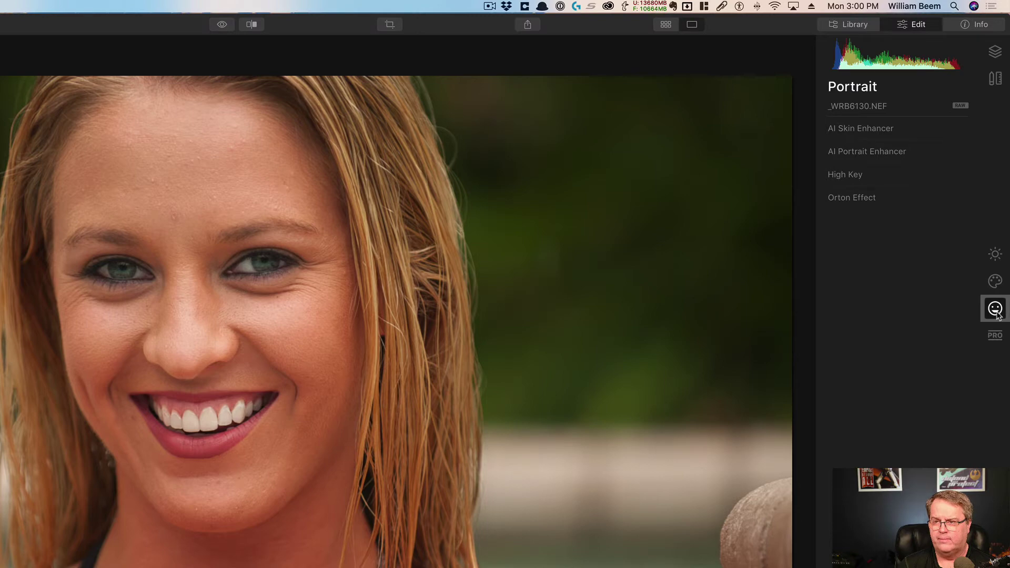
left_click(850, 135)
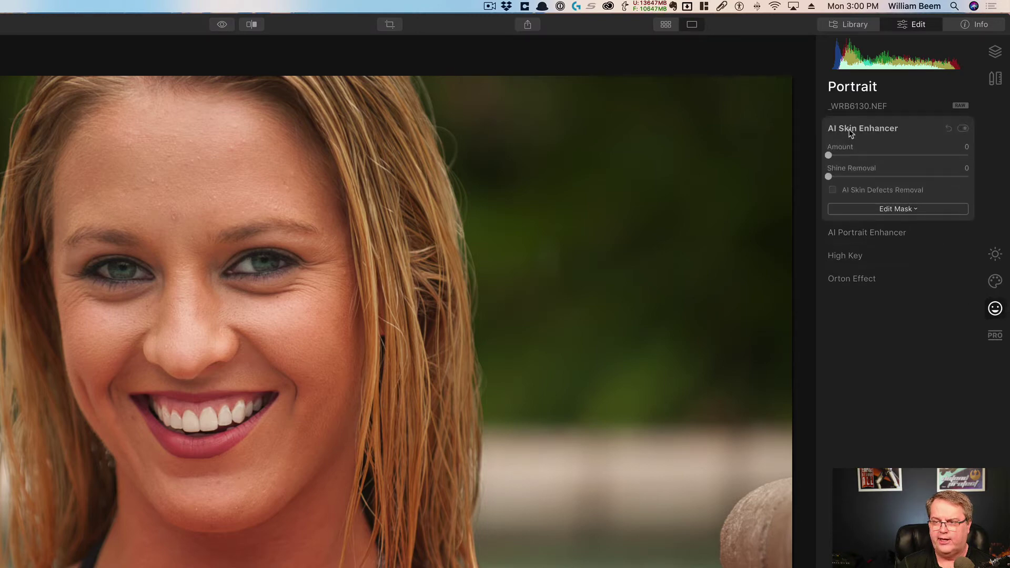
left_click(833, 190)
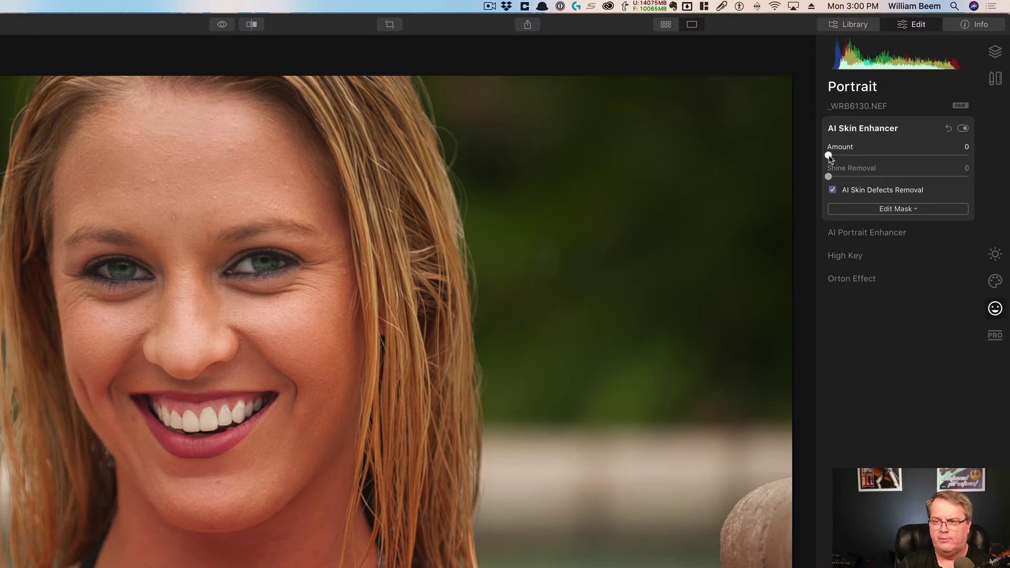
left_click_drag(830, 158, 856, 153)
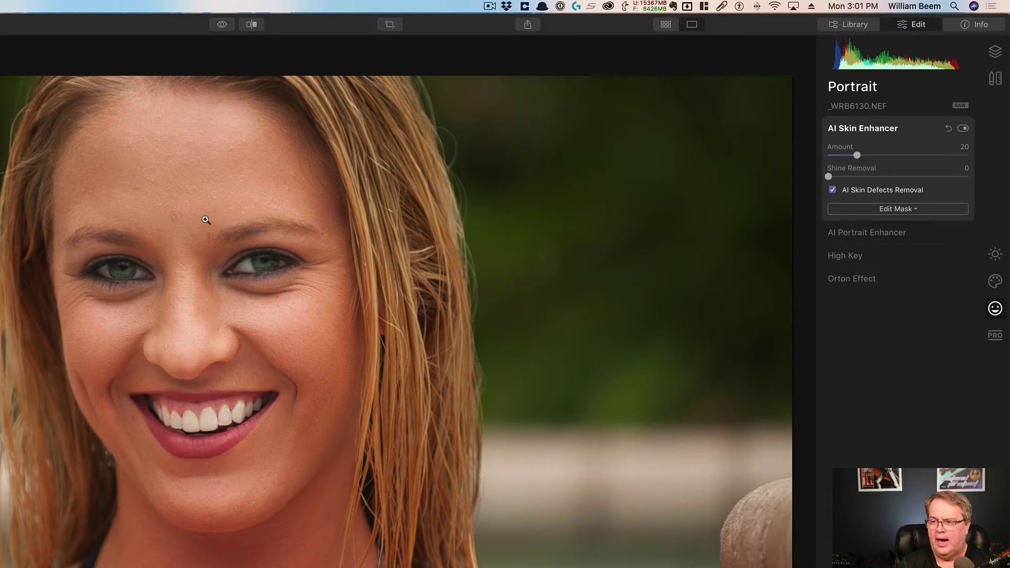
left_click(900, 156)
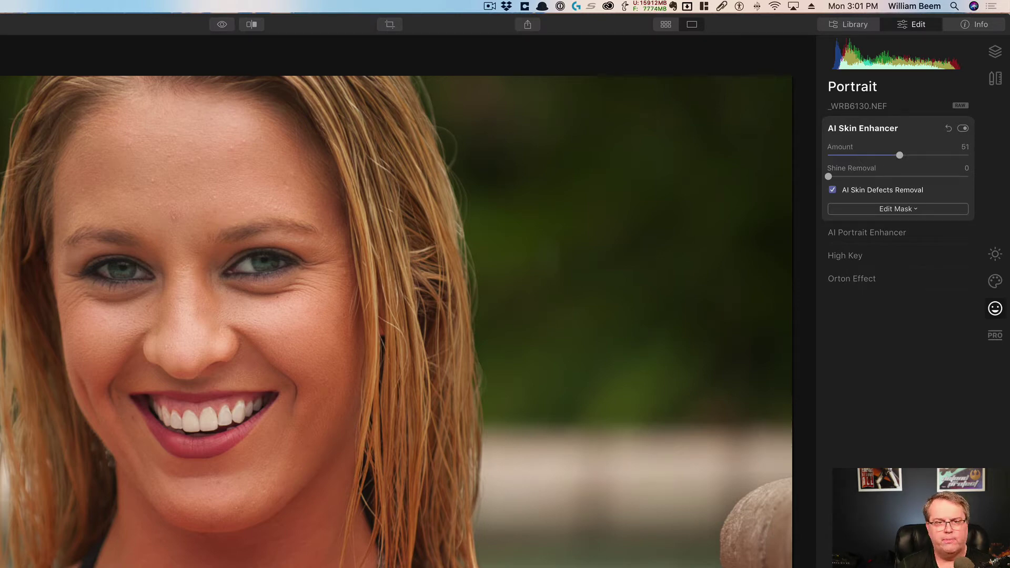
Examine the forehead and eye area up close, comparing the skin before and after the edits.
key("super+equal")
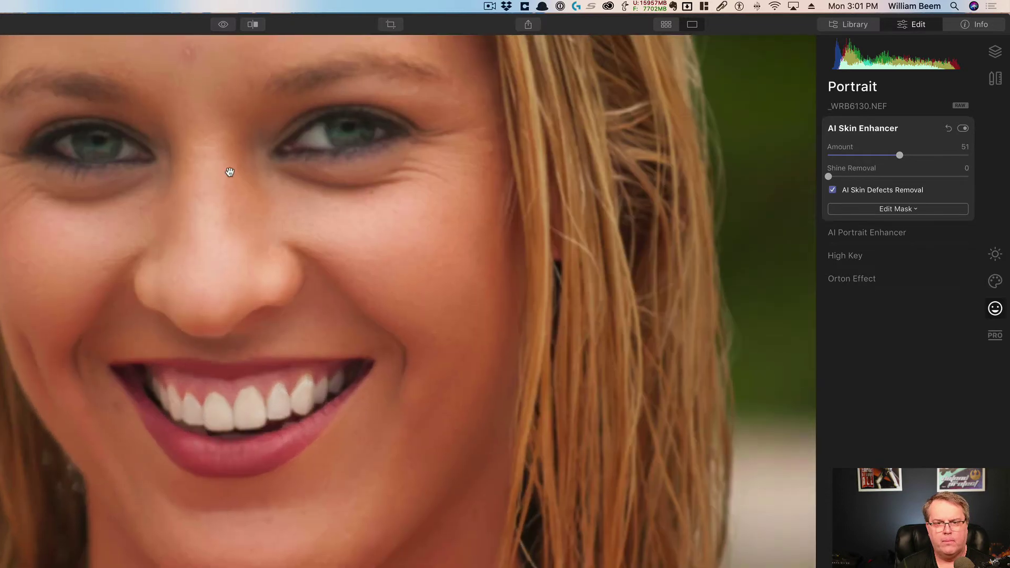
key("super+equal")
left_click_drag(212, 206, 216, 412)
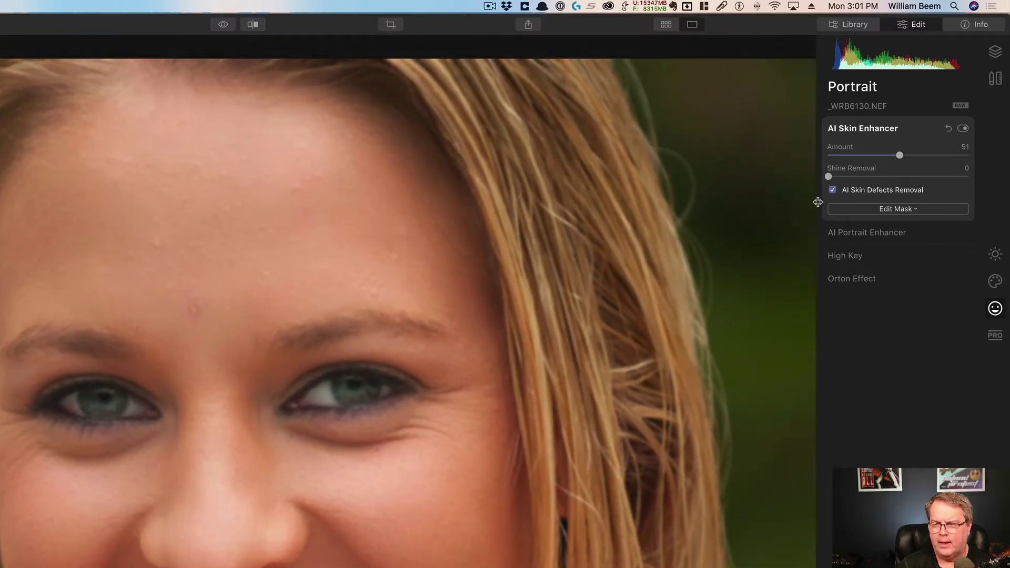
left_click(223, 24)
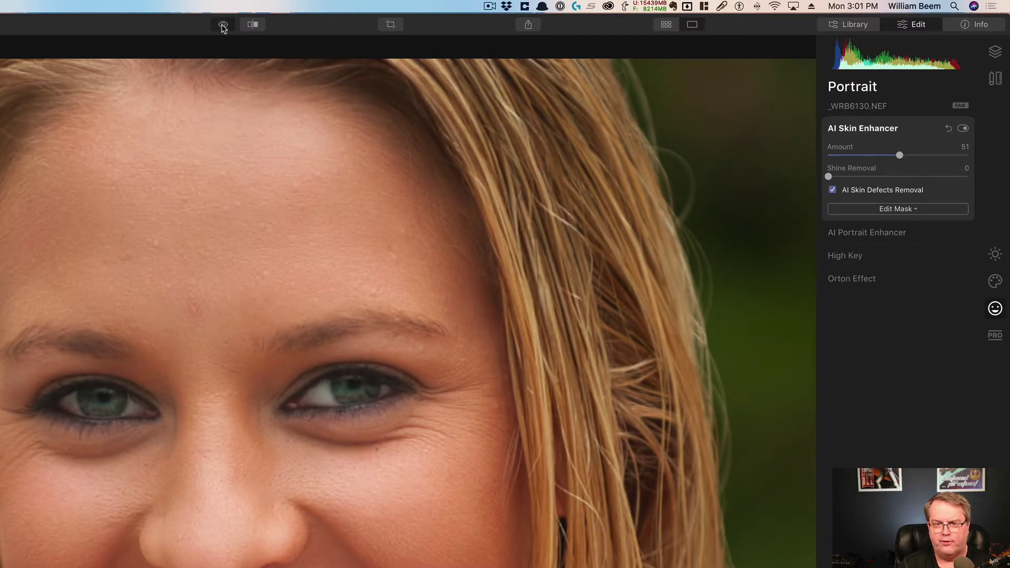
left_click(224, 26)
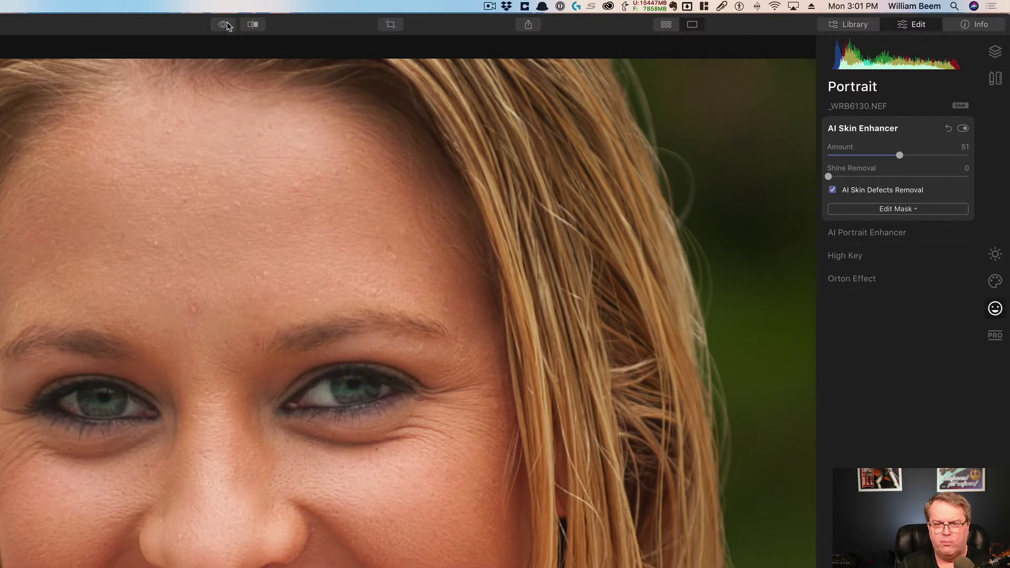
left_click(224, 26)
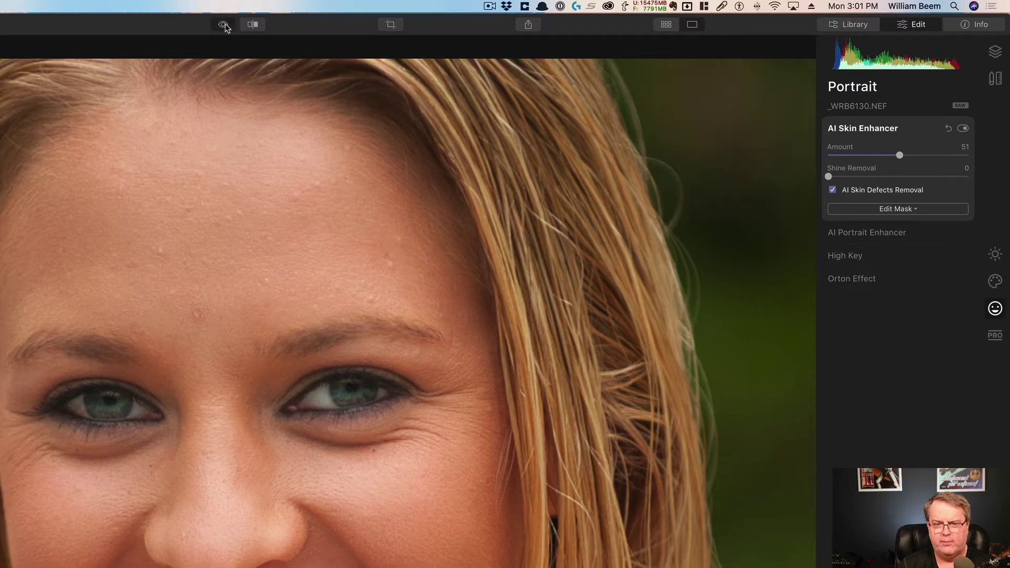
left_click(227, 27)
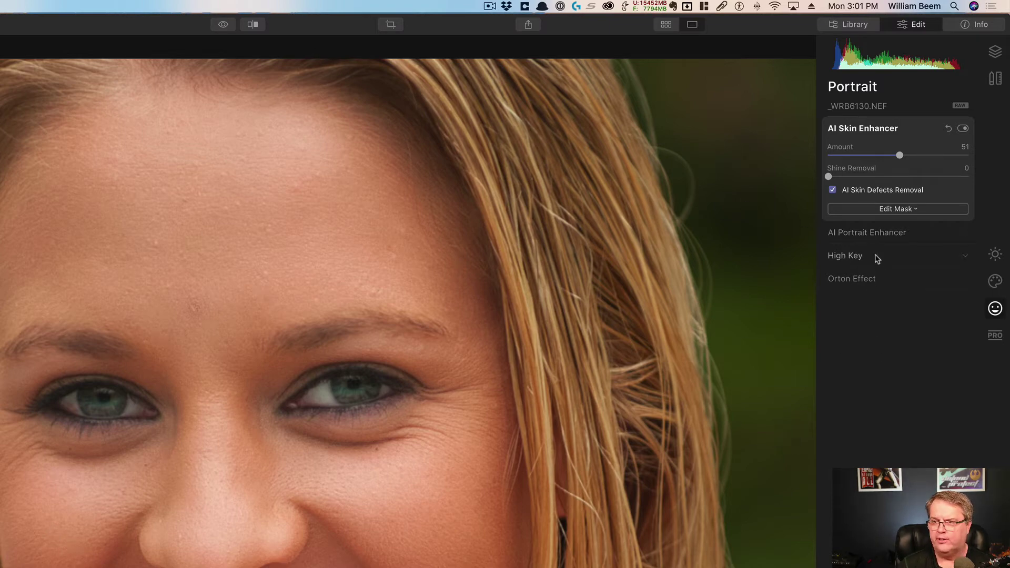
Clone away the blemish between the eyebrows with Clone & Stamp, sampling adjacent skin and using a brush size of 40.
left_click(994, 80)
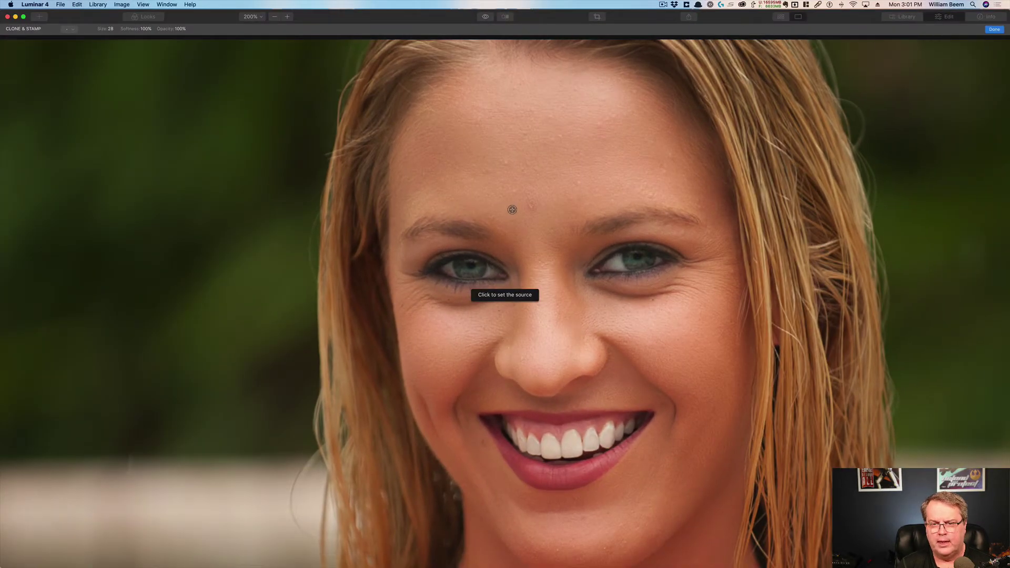
left_click(515, 210)
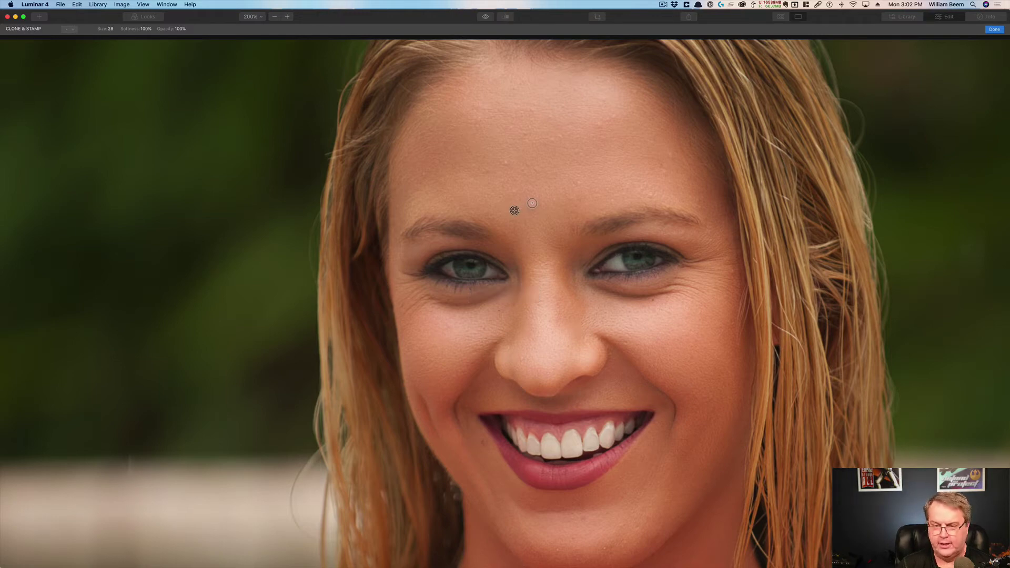
key("bracketright")
key("bracketright")
key("bracketright")
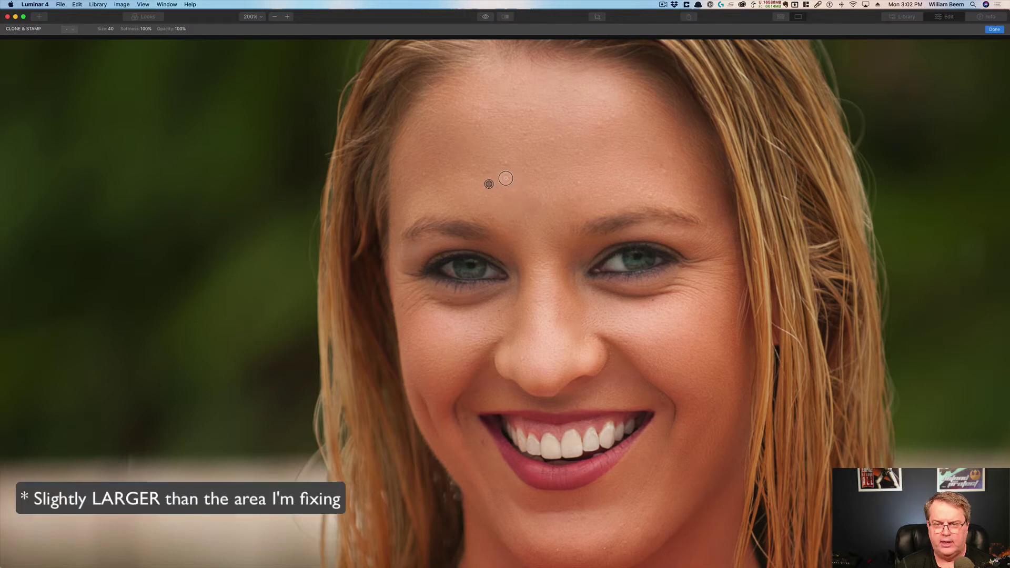
Clone away the smaller remaining skin spots with a smaller brush, and apply the Clone & Stamp retouching.
key("bracketleft")
key("bracketleft")
key("bracketleft")
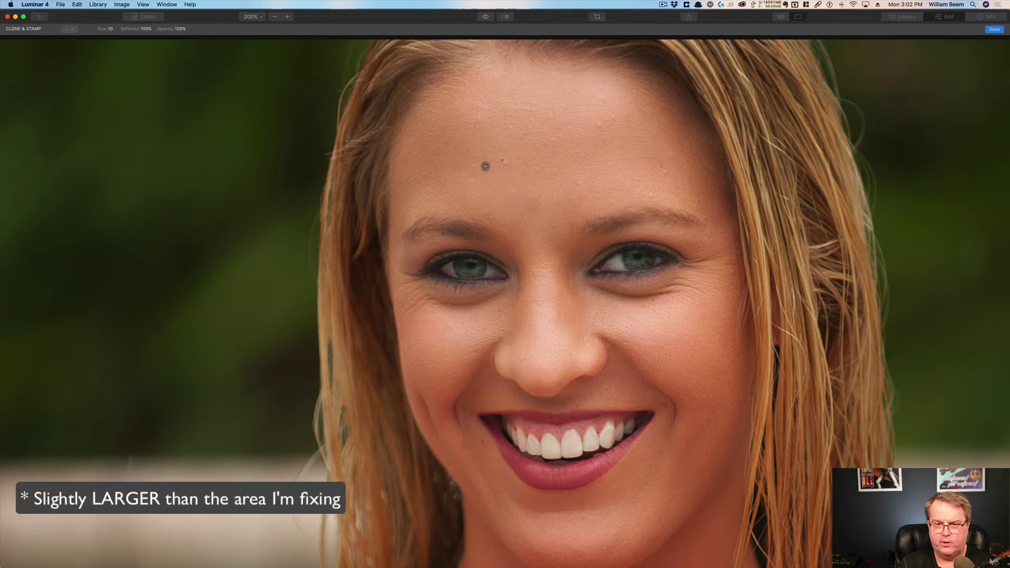
key("bracketright")
key("bracketright")
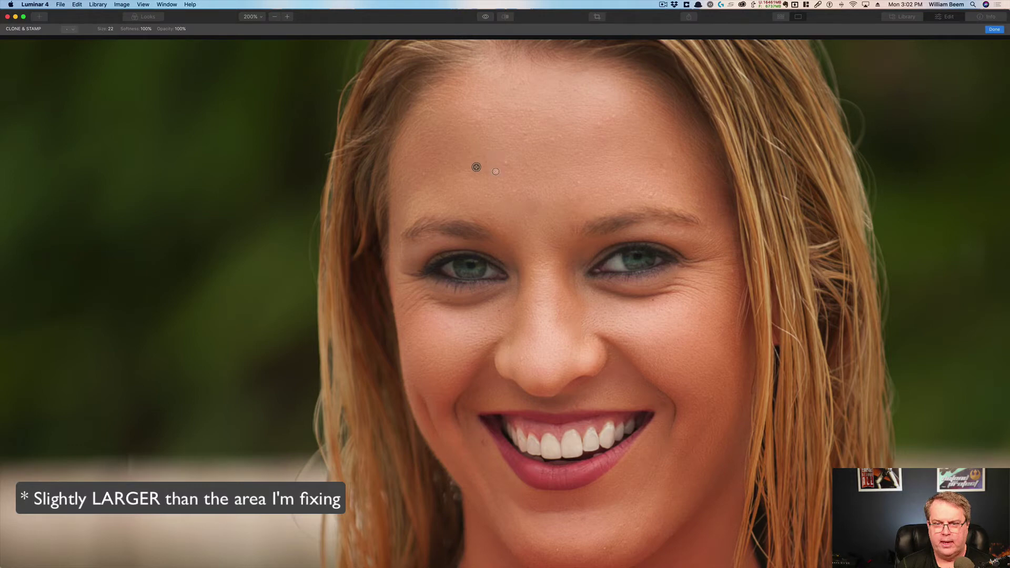
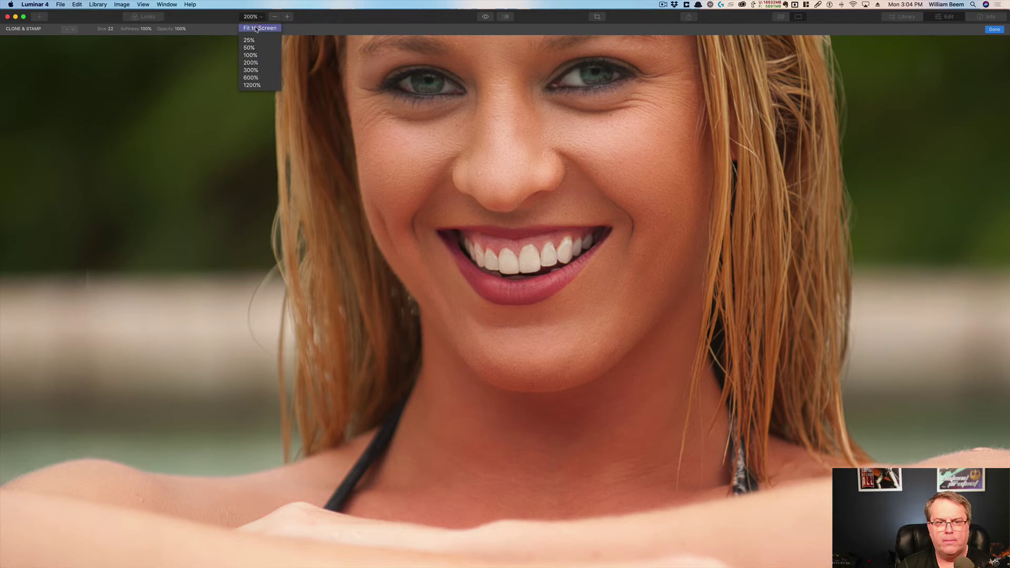
left_click(260, 28)
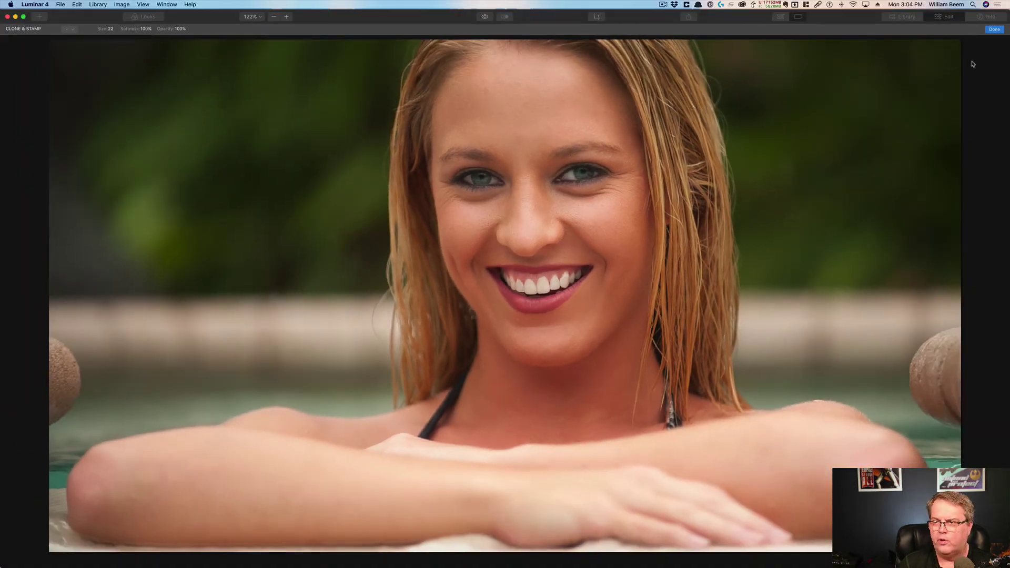
left_click(994, 30)
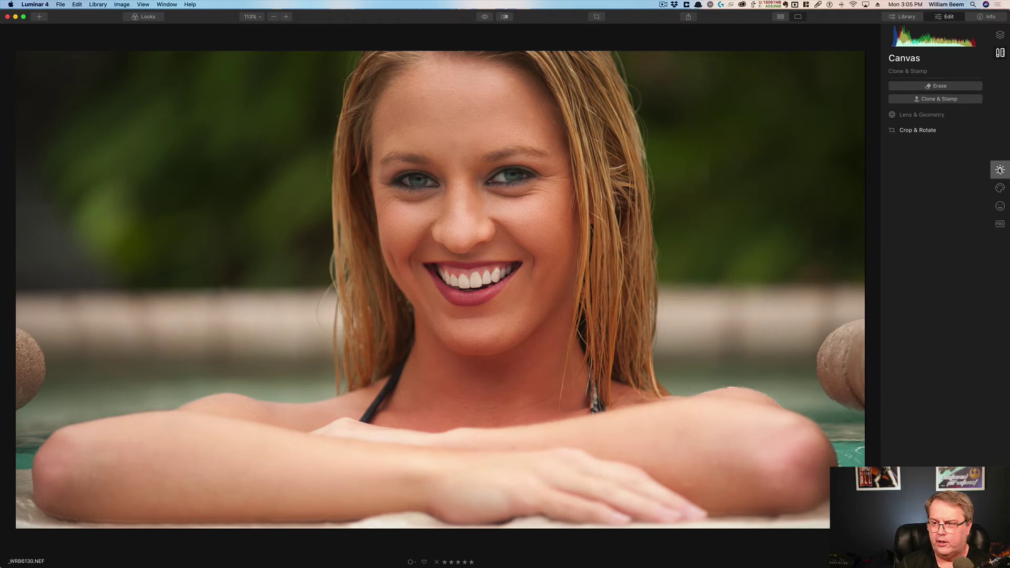
Set the Light adjustments to Smart Contrast 18, Shadows -27 and Highlights 29.
left_click(1000, 169)
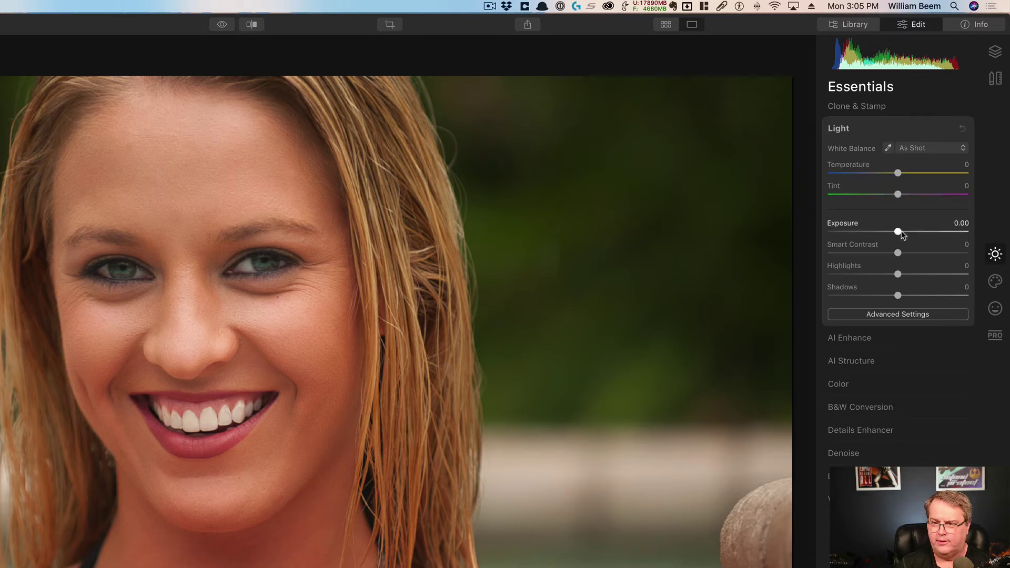
left_click_drag(898, 256, 913, 256)
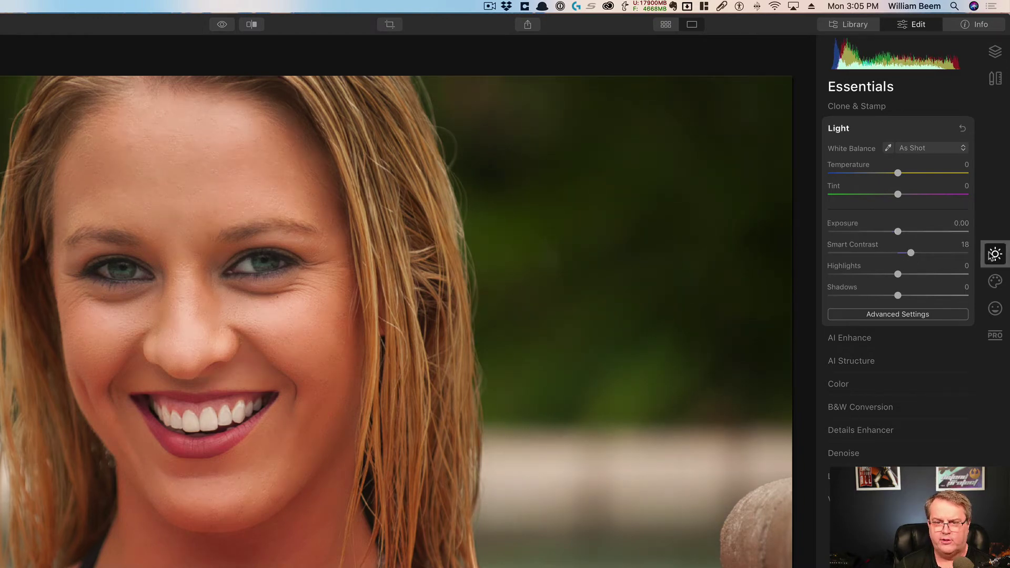
left_click(878, 296)
left_click(918, 274)
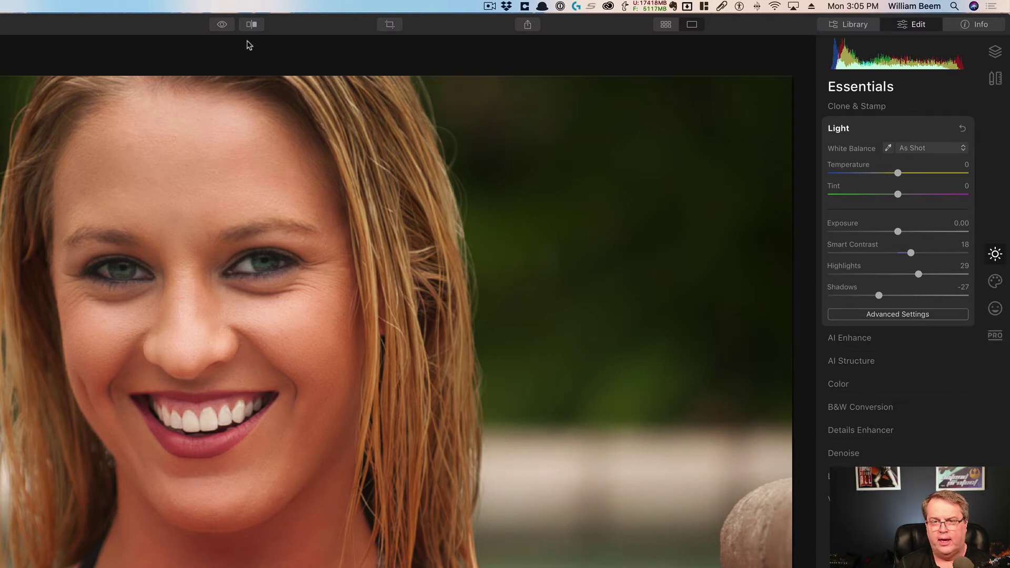
Compare the portrait before and after the retouching and Light adjustments.
left_click(220, 25)
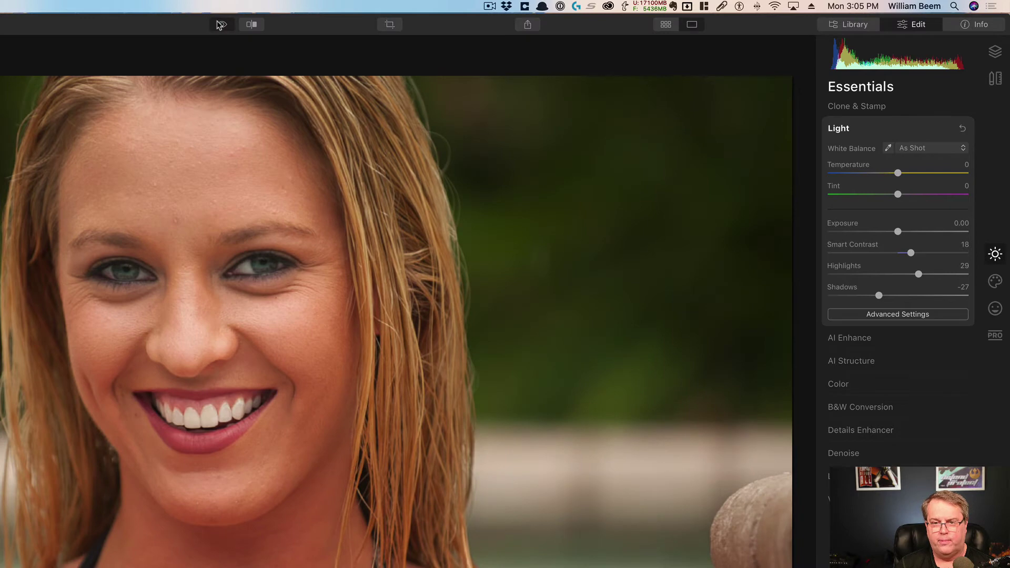
left_click(220, 25)
left_click(221, 26)
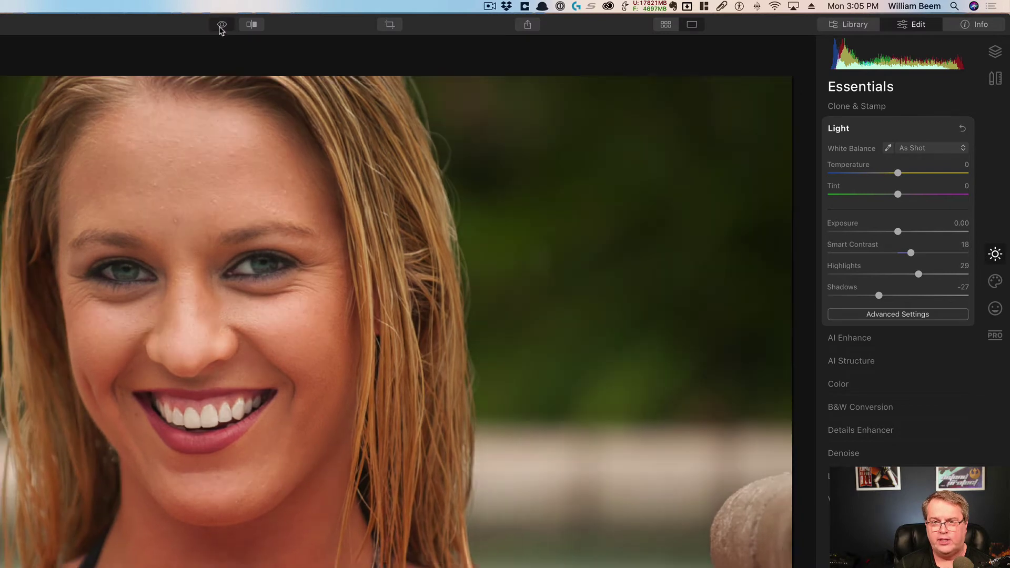
left_click(222, 26)
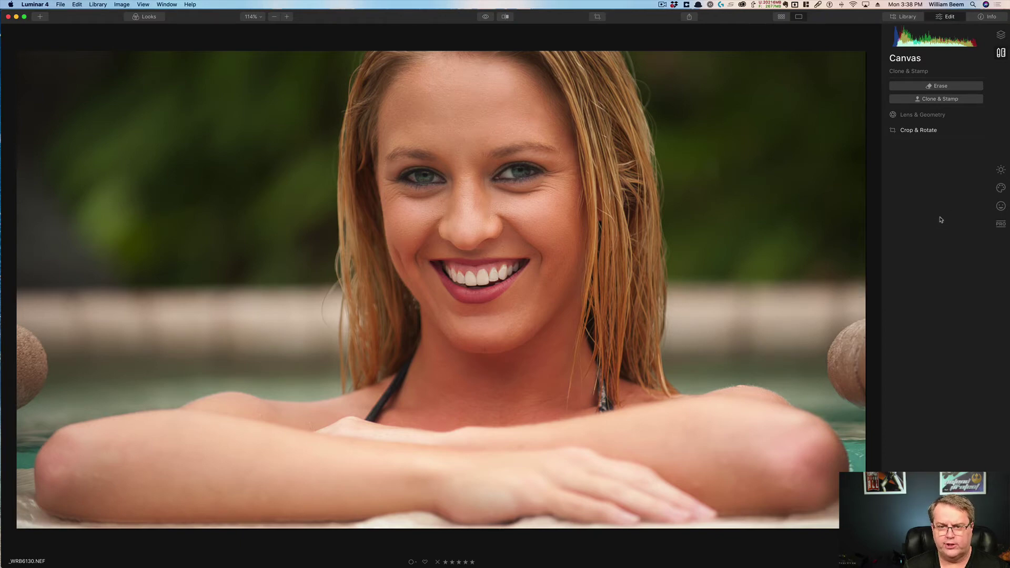
Brighten the face with AI Portrait Enhancer at Face Light 32, comparing the portrait with the enhancement off and on.
left_click(1001, 207)
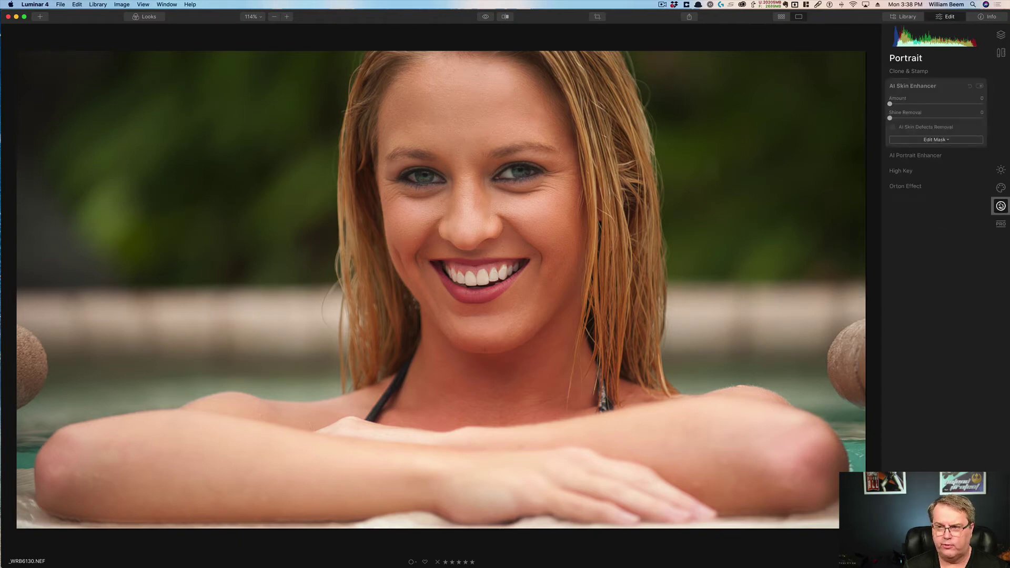
left_click(928, 157)
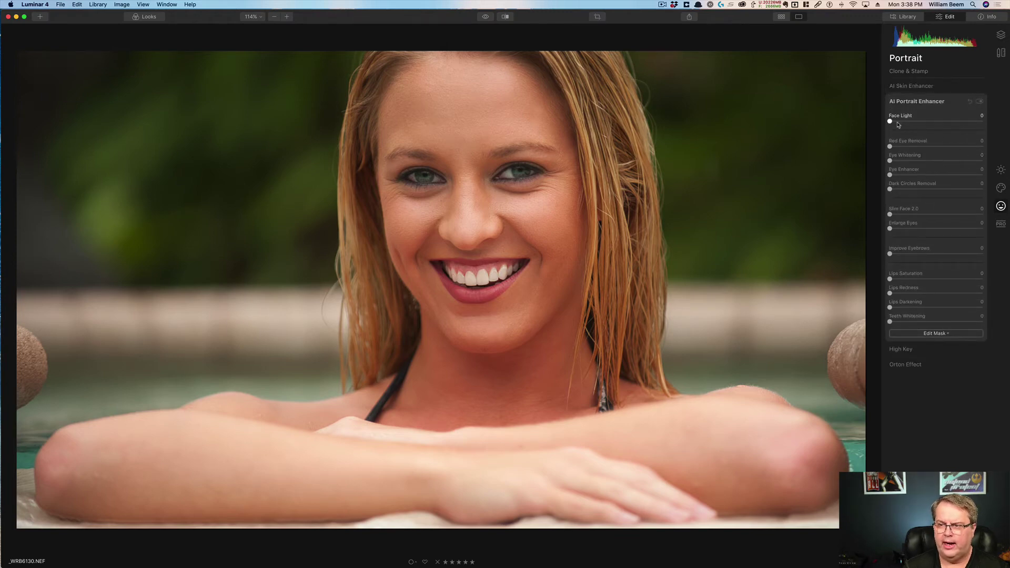
left_click(925, 122)
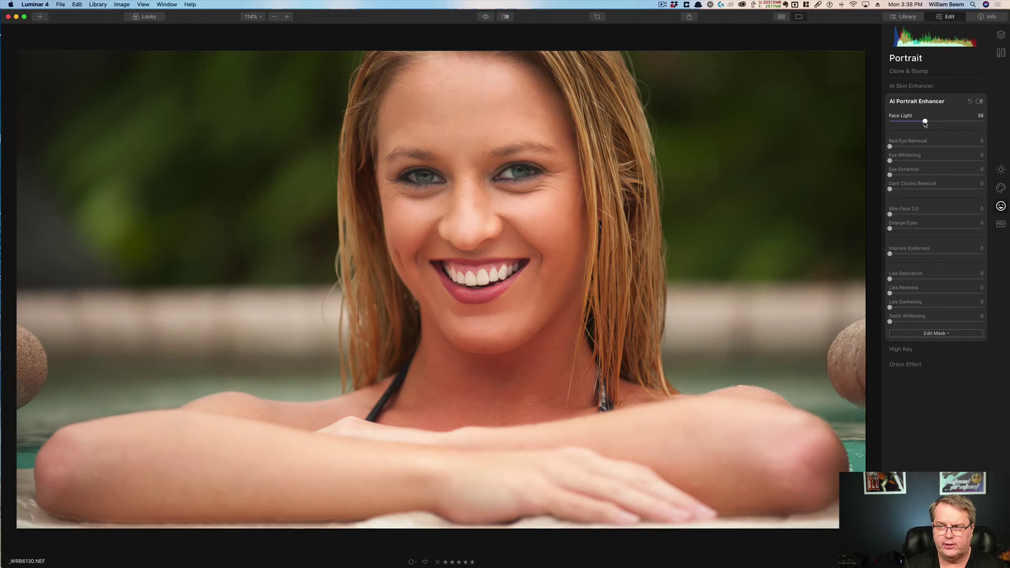
left_click_drag(925, 122, 927, 122)
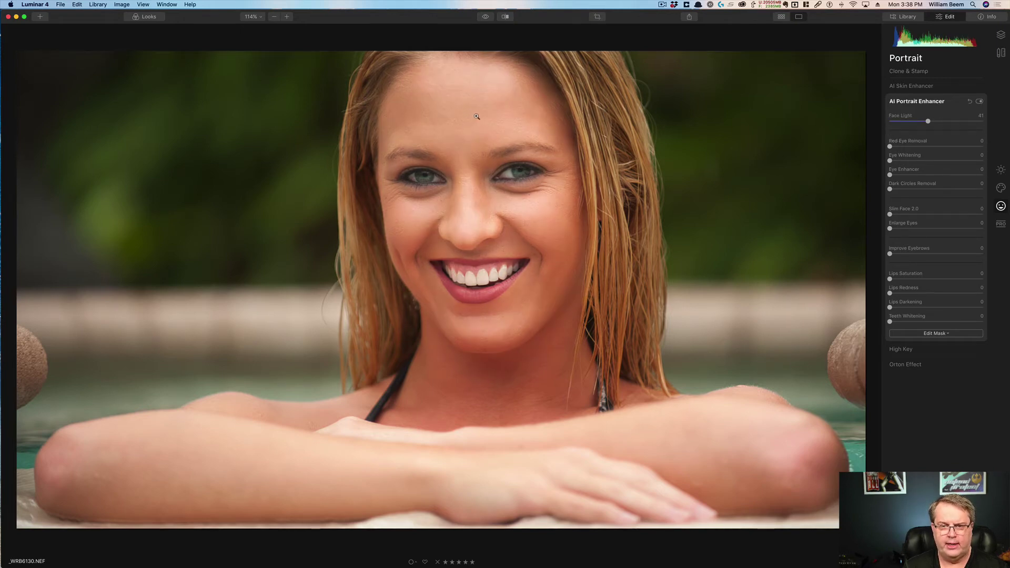
left_click(980, 101)
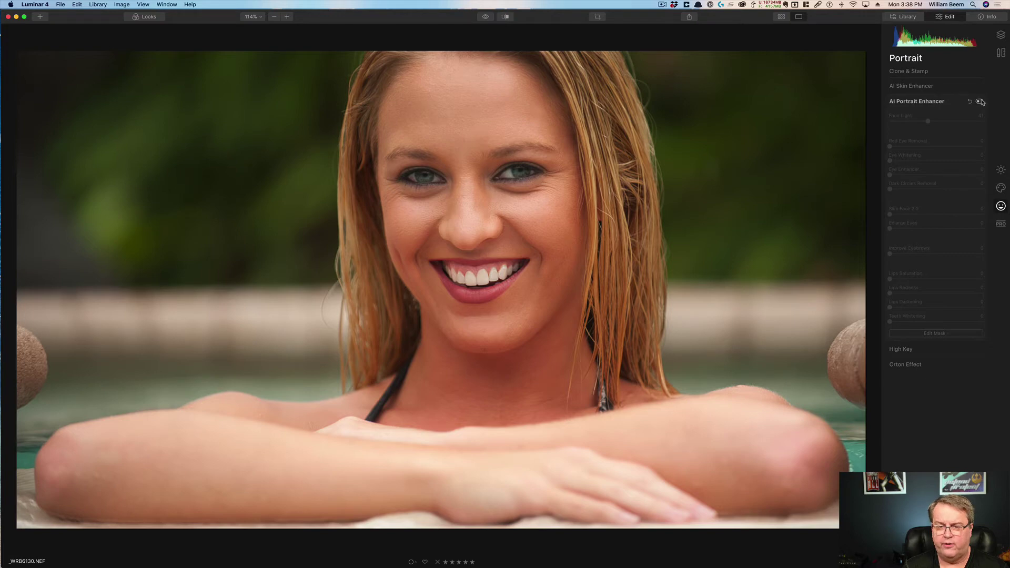
left_click(980, 101)
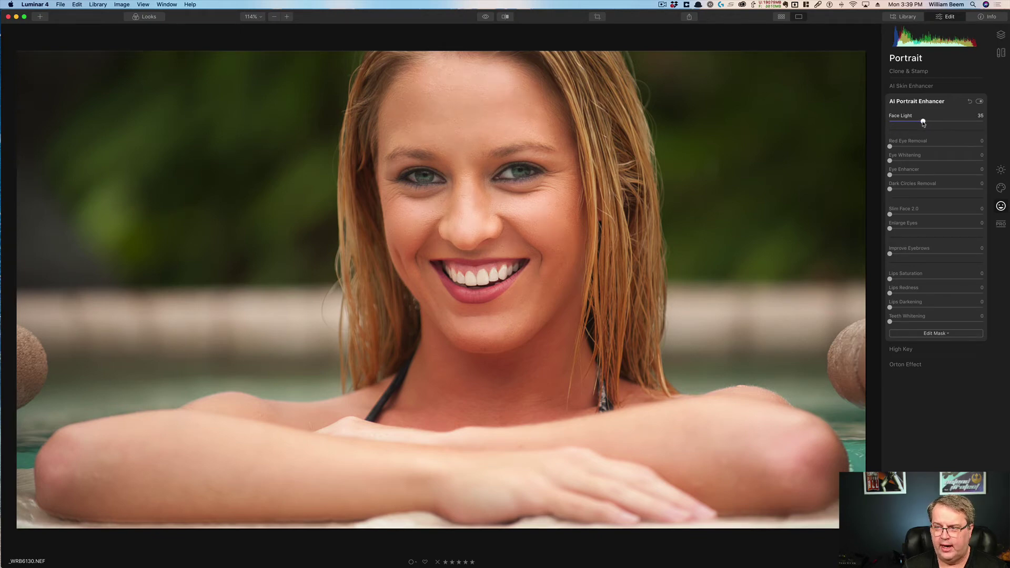
left_click_drag(920, 119, 921, 124)
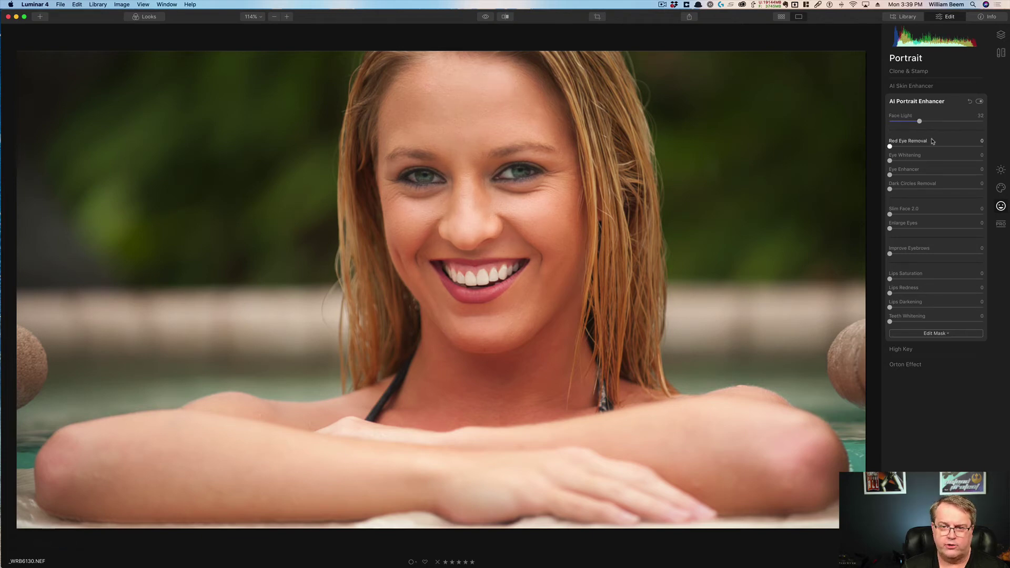
left_click(979, 102)
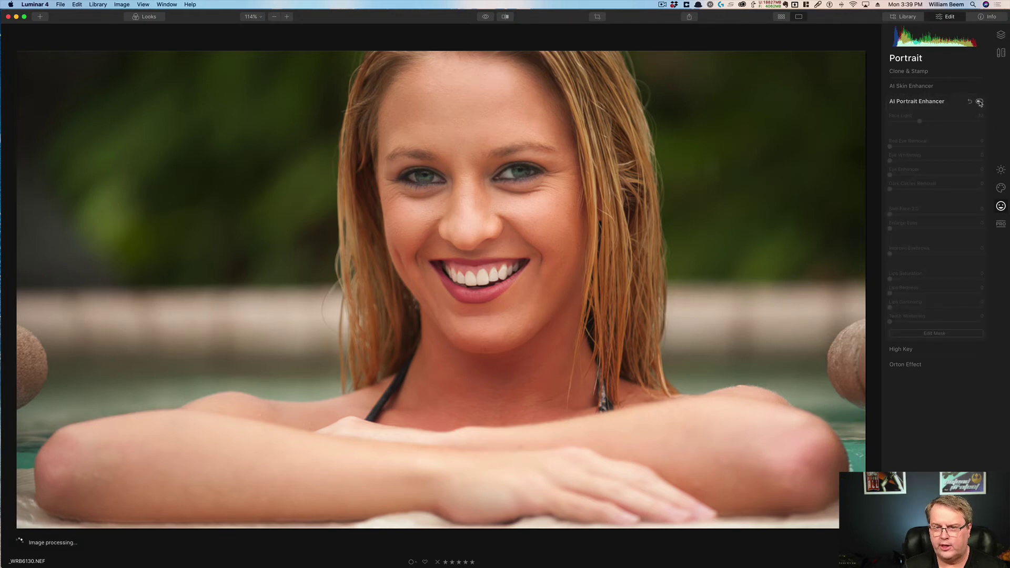
left_click(979, 102)
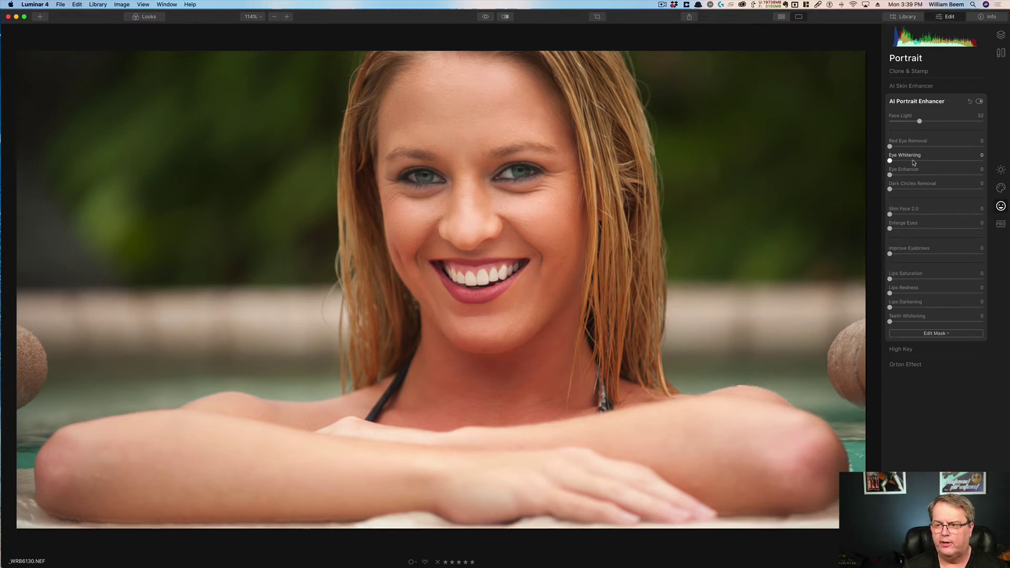
Set Eye Whitening to 25 and Eye Enhancer to 32 in AI Portrait Enhancer.
left_click(918, 160)
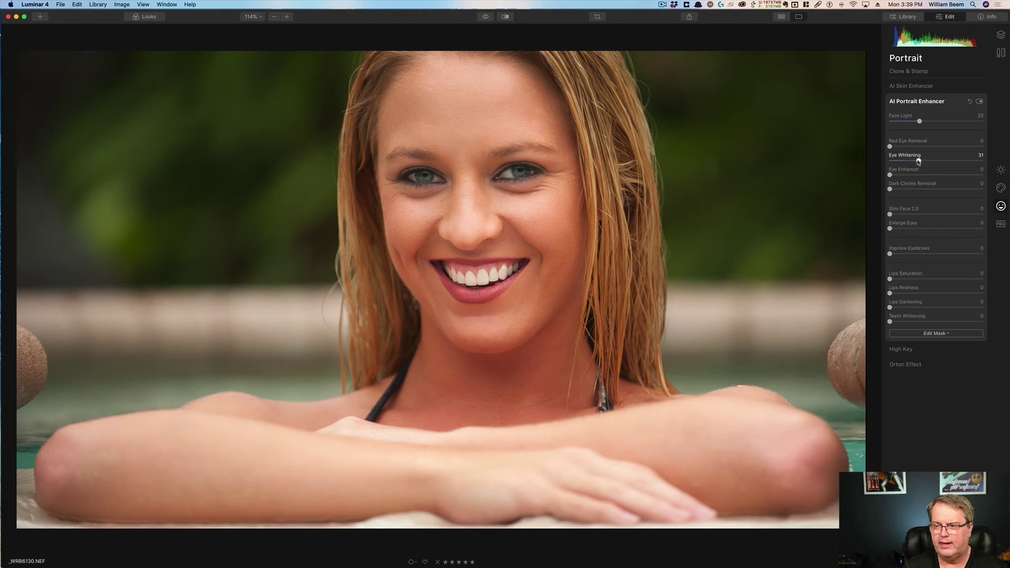
left_click(918, 174)
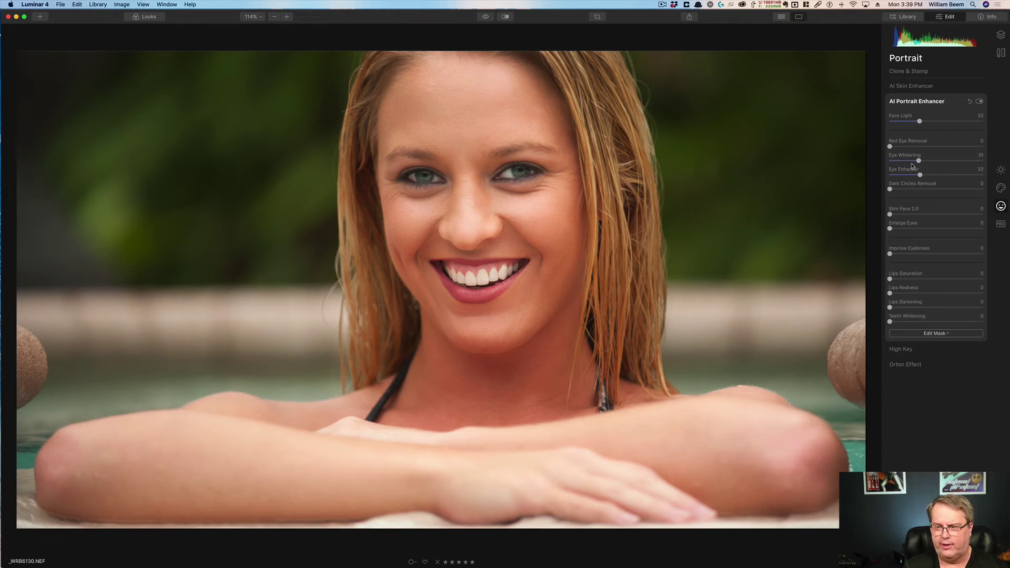
left_click_drag(919, 164, 915, 164)
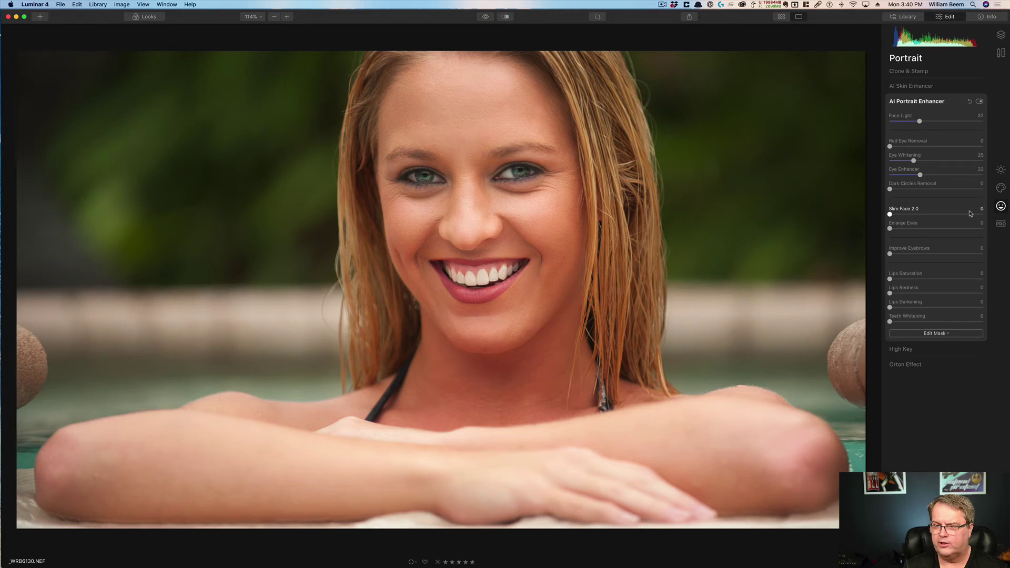
Try Improve Eyebrows at 90 and at 22, and return it to 0.
left_click(974, 255)
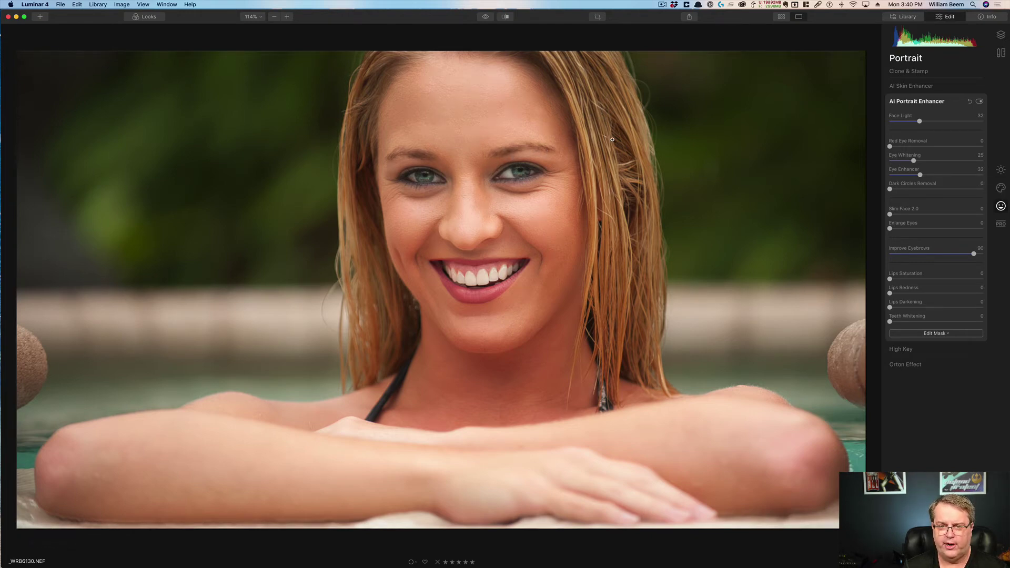
left_click(910, 254)
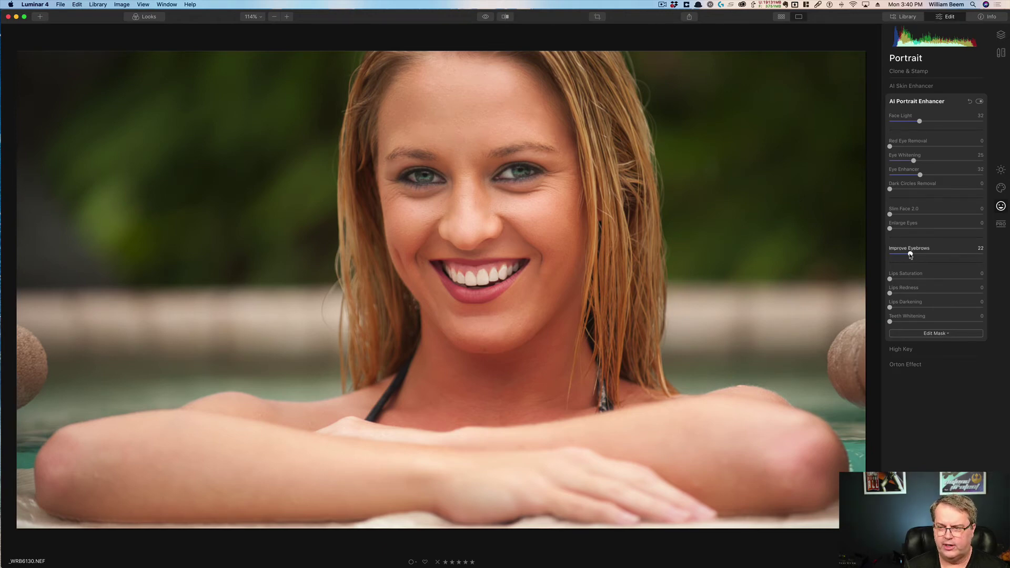
left_click_drag(911, 255, 891, 254)
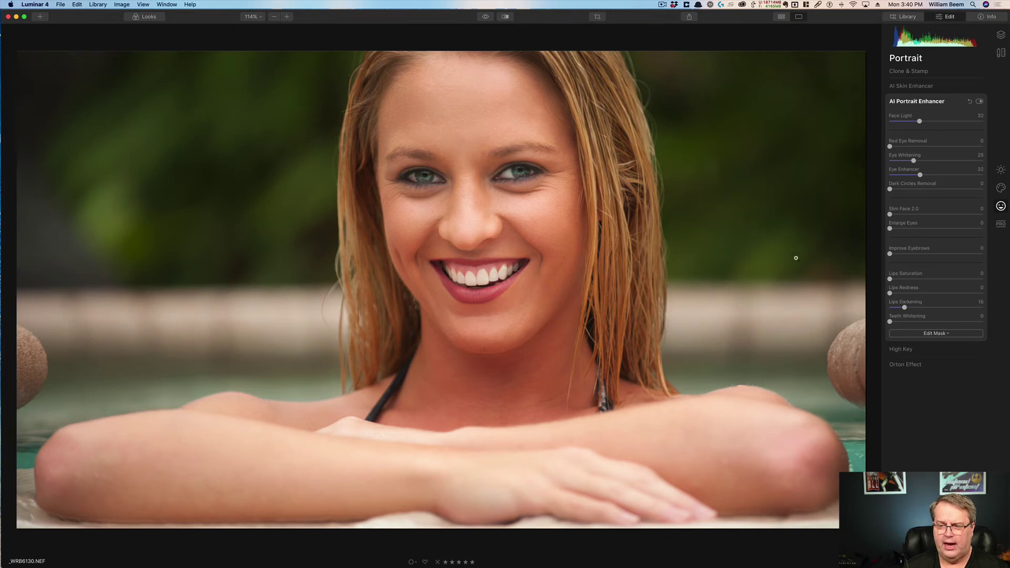
Set Teeth Whitening to 16 and raise Eye Enhancer to 48.
left_click(916, 322)
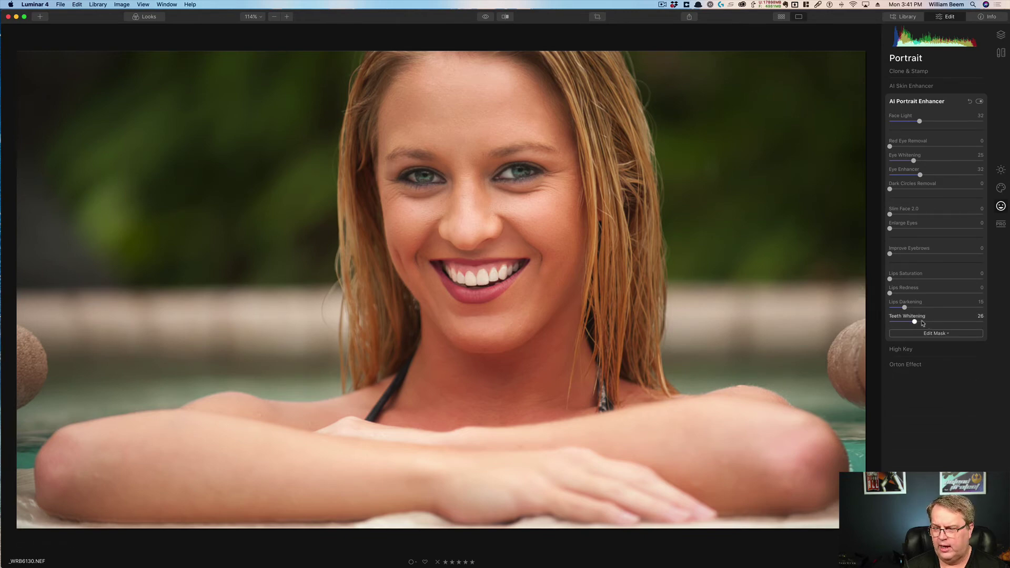
left_click_drag(915, 322, 905, 324)
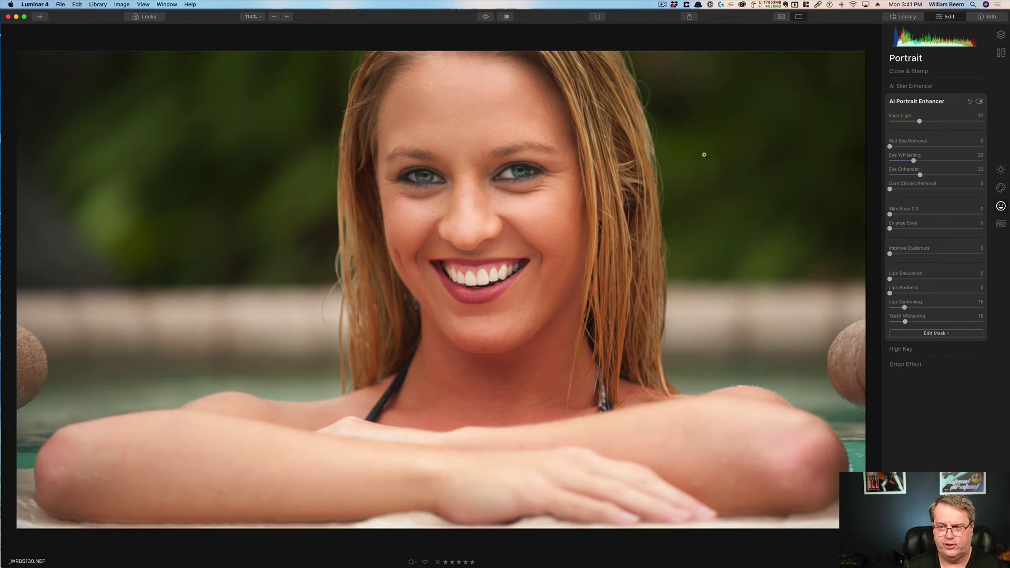
left_click(935, 175)
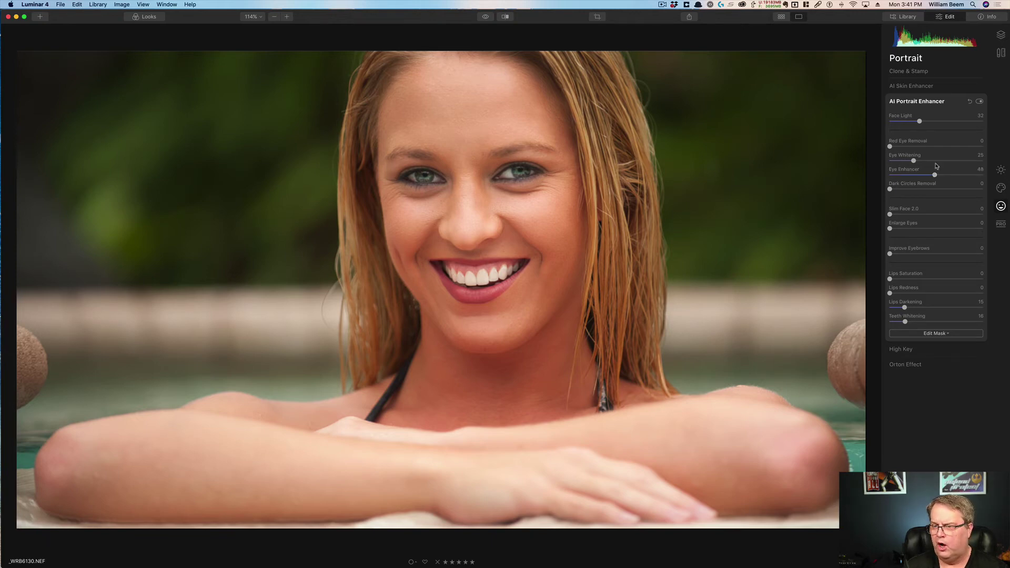
Apply AI Structure to the portrait with Amount 16 and Boost 12.
left_click(1001, 170)
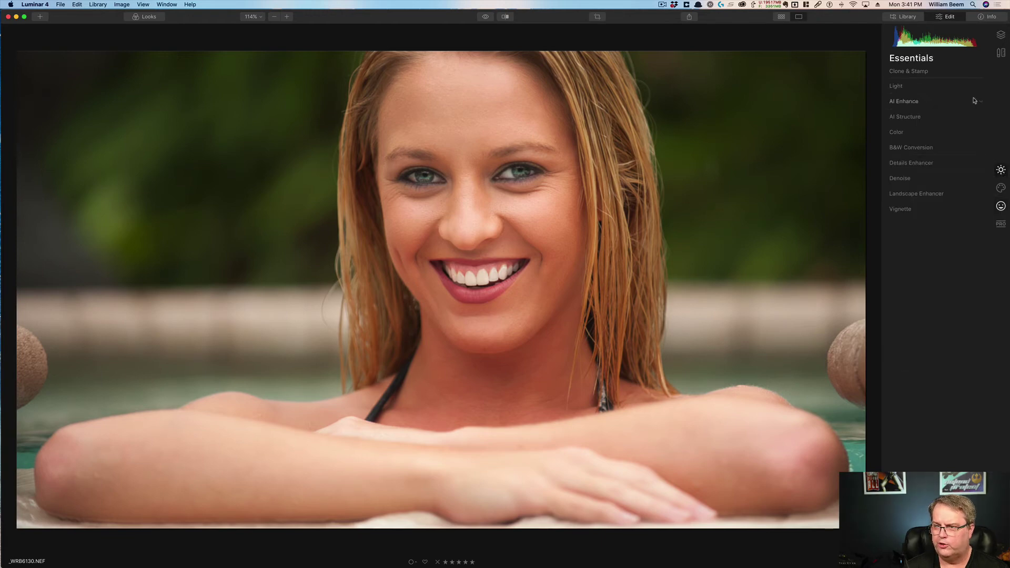
left_click(912, 117)
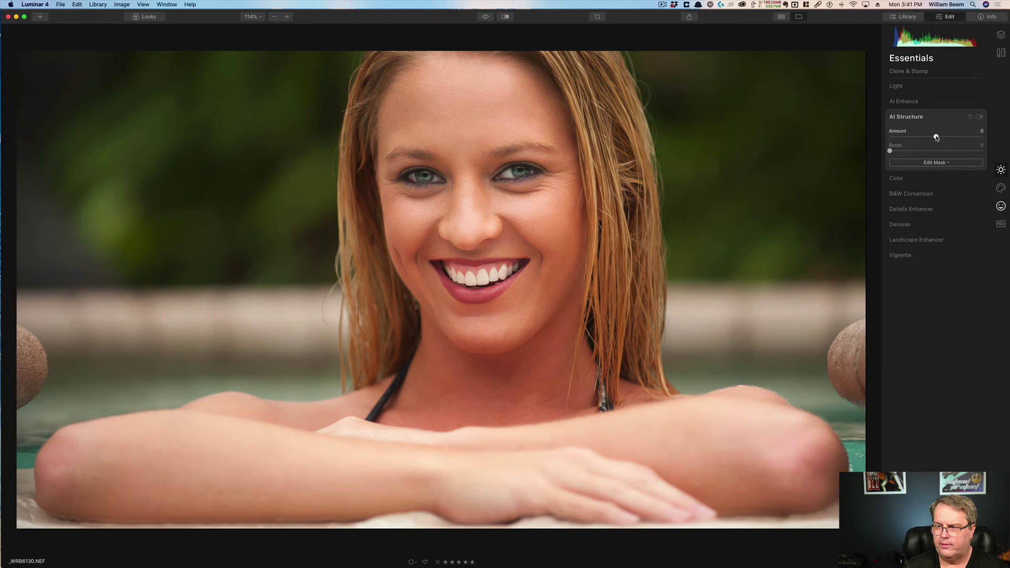
left_click_drag(936, 138, 901, 153)
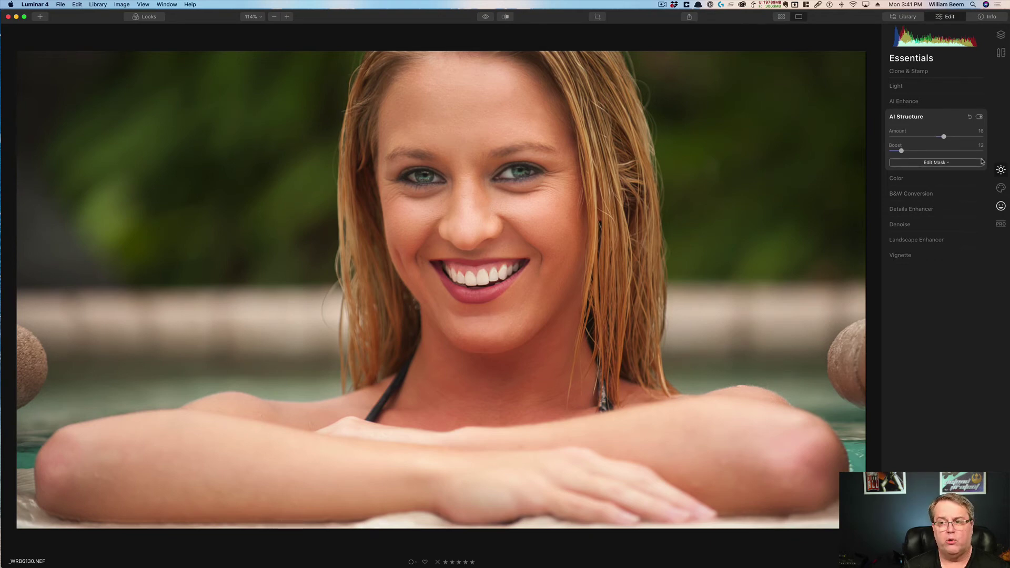
Try Slim Face 2.0 at 30 and Enlarge Eyes at 31 in AI Portrait Enhancer.
left_click(1000, 206)
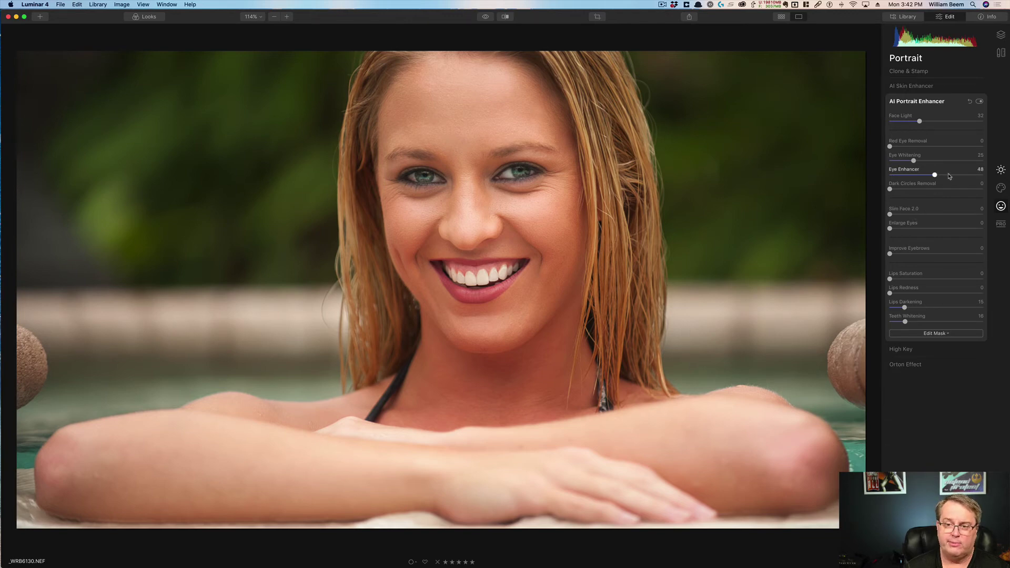
left_click(917, 215)
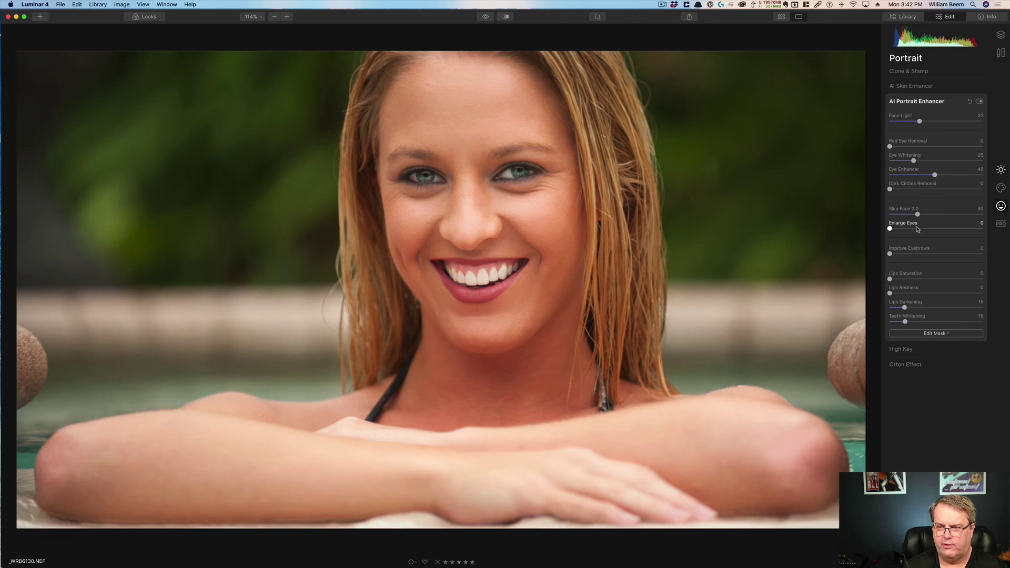
left_click(918, 229)
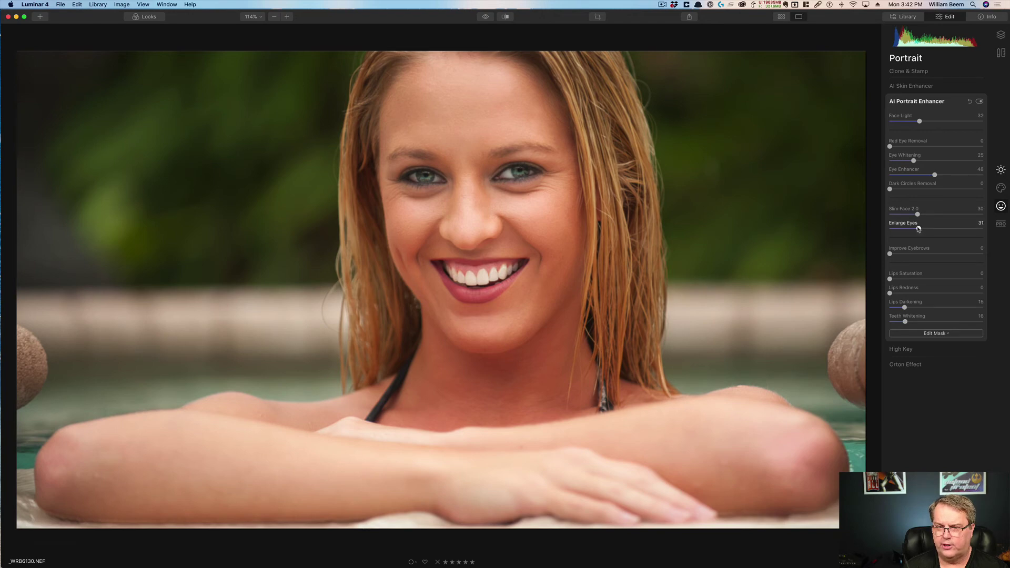
Compare the face slimming and eye enlargement with the original portrait several times.
left_click(485, 17)
left_click(486, 16)
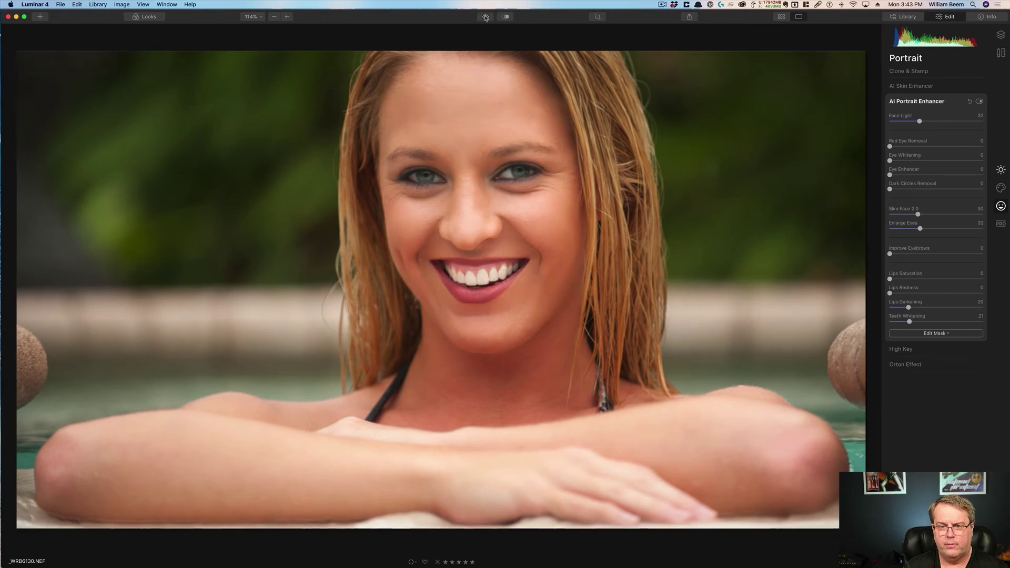
left_click(485, 17)
left_click(485, 16)
left_click(487, 19)
left_click(487, 18)
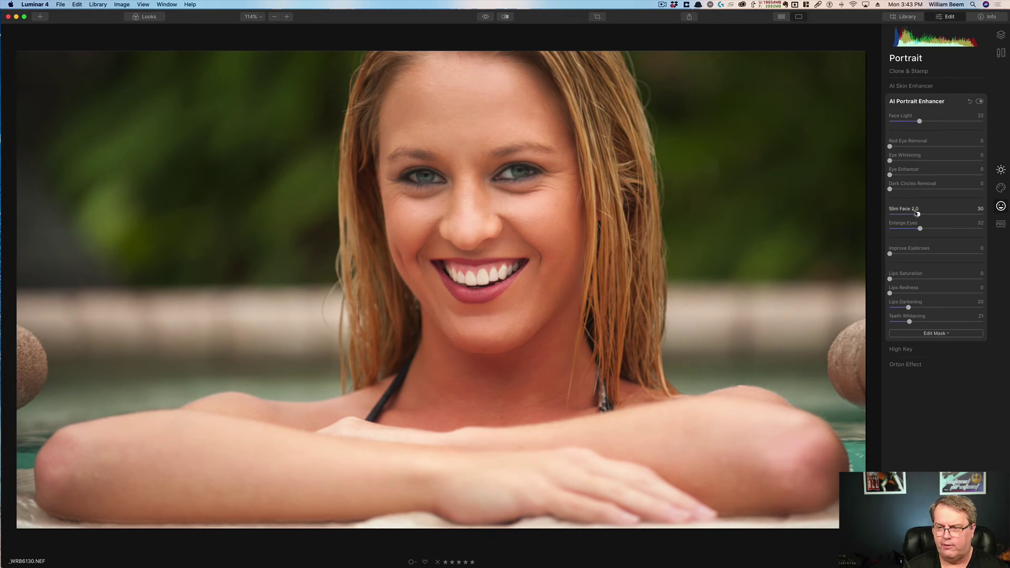
Return Slim Face 2.0 to 0 and set Enlarge Eyes to 19, checking against the original, and close AI Portrait Enhancer.
left_click_drag(907, 217, 879, 214)
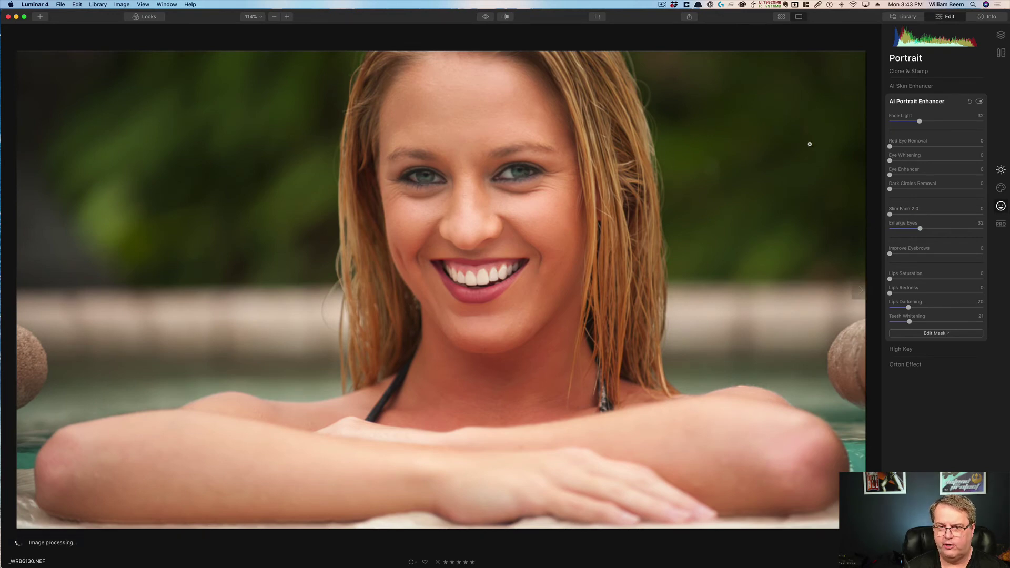
left_click(487, 19)
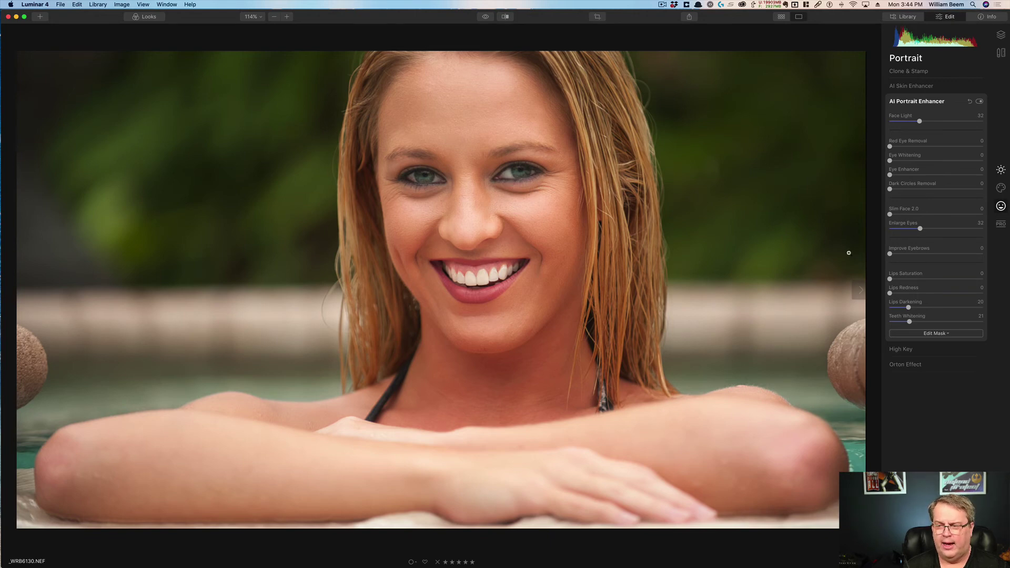
left_click(978, 228)
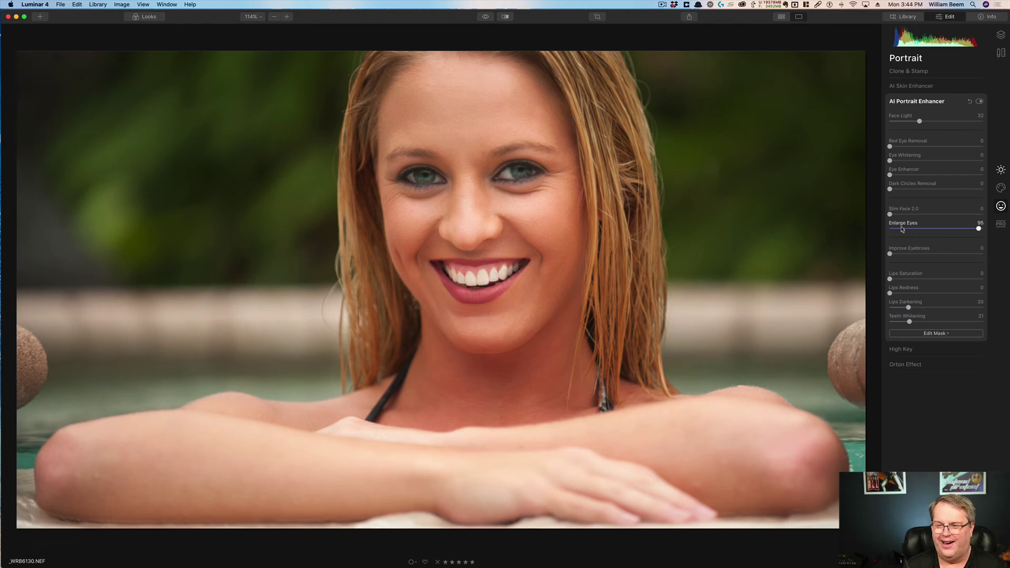
left_click(904, 228)
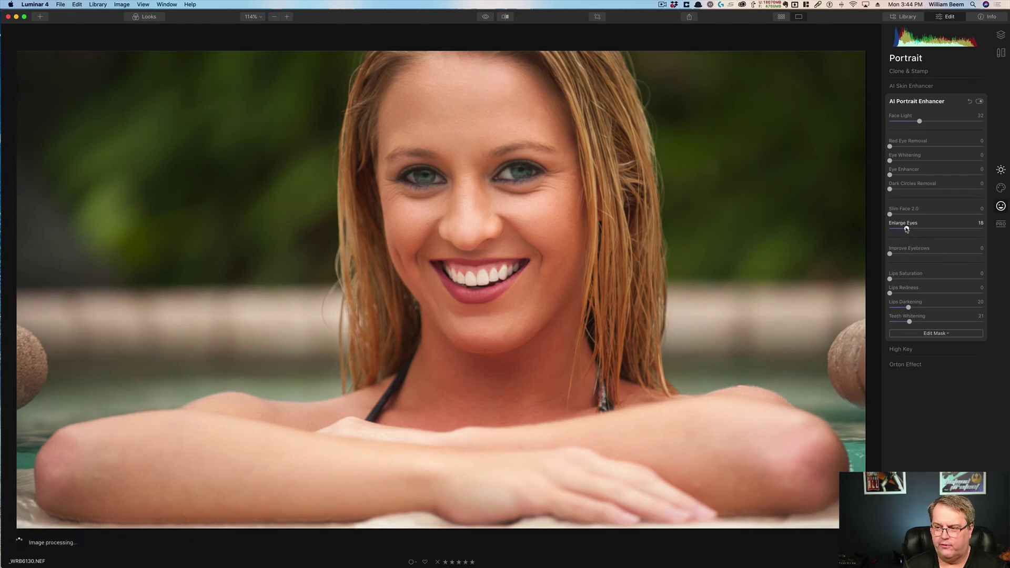
left_click_drag(907, 229, 908, 229)
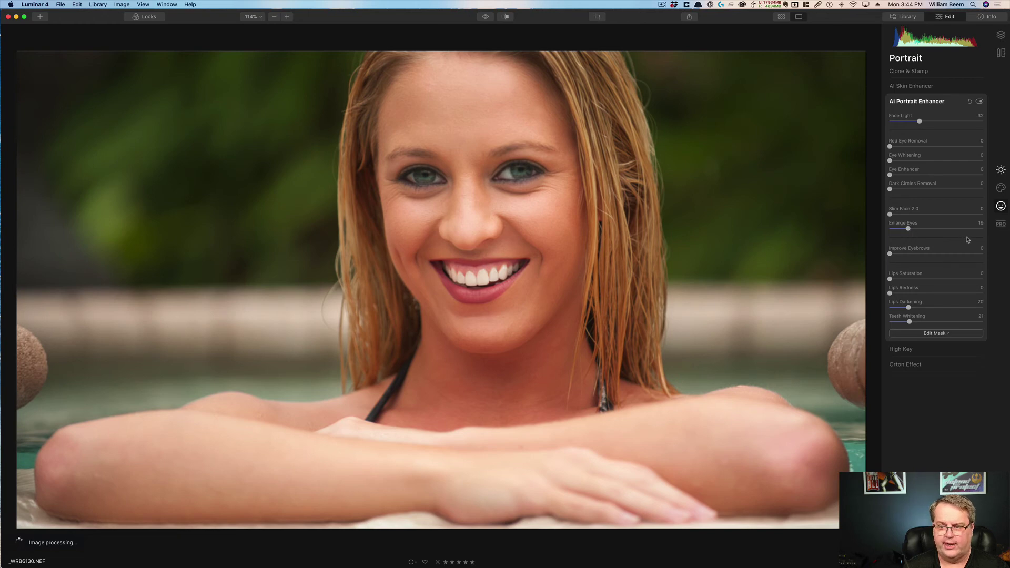
left_click(922, 102)
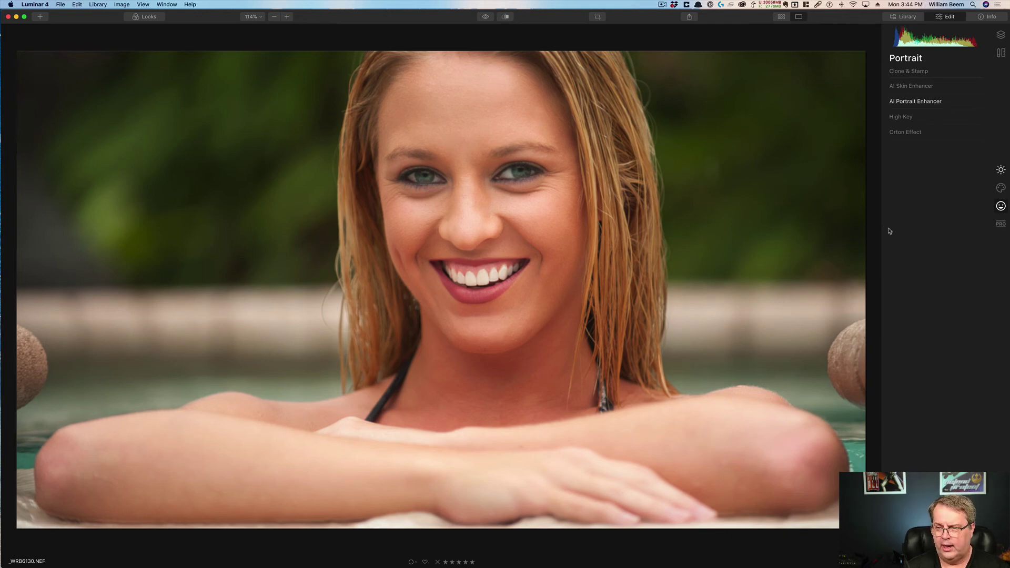
Add a Vignette centered on the subject's face with Amount -43 and Size 42.
left_click(1001, 171)
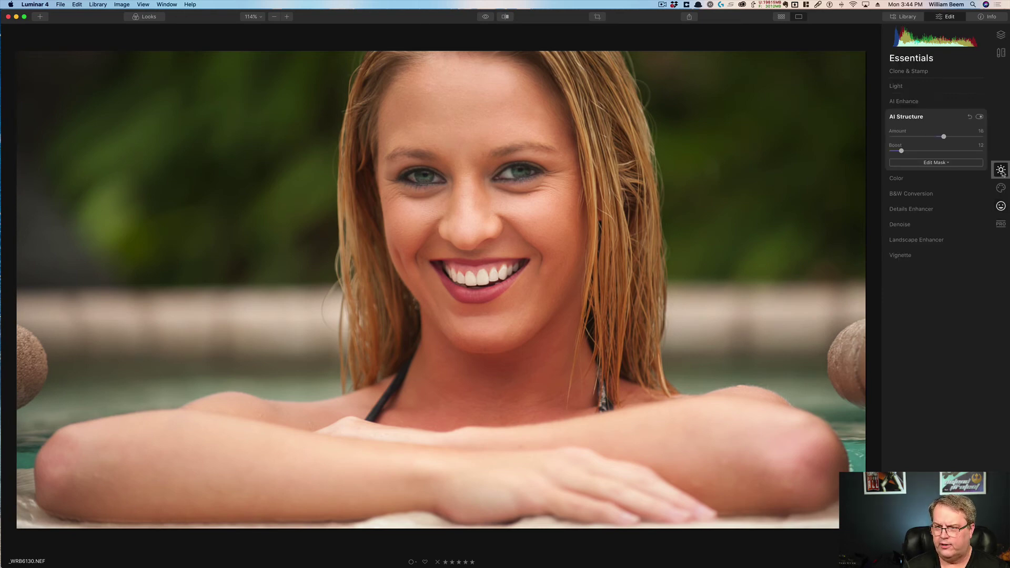
left_click(912, 258)
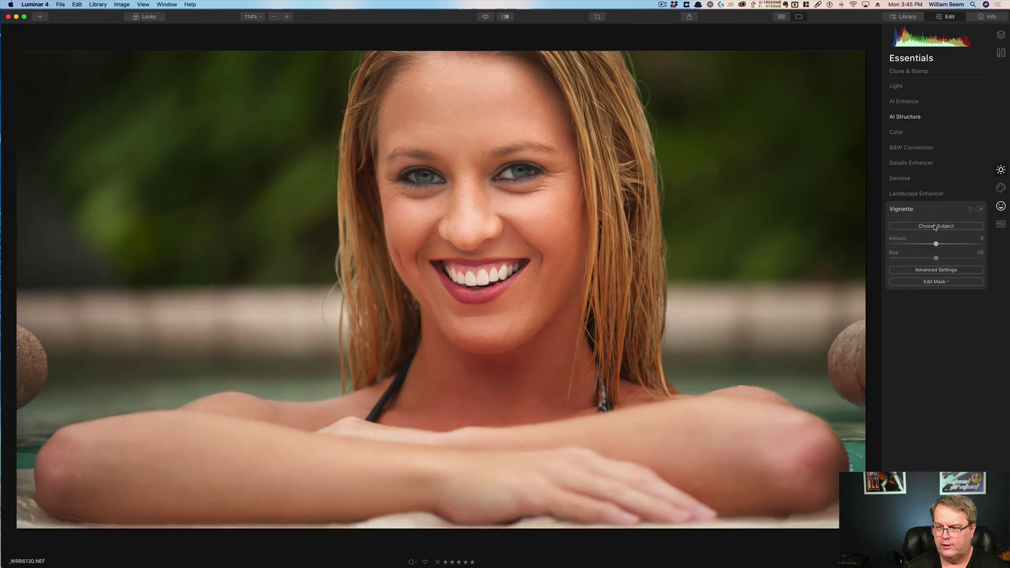
left_click(936, 227)
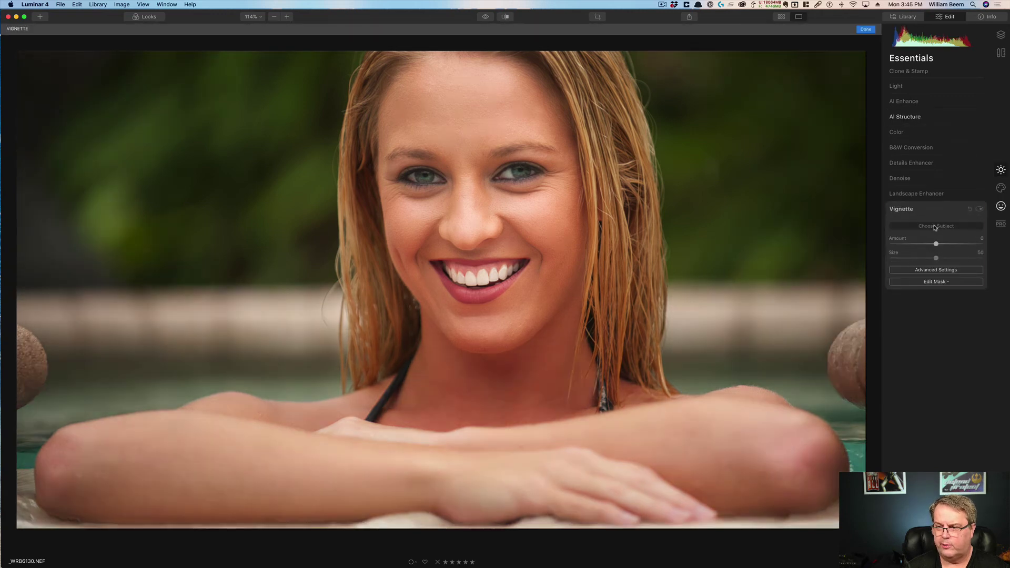
left_click(468, 176)
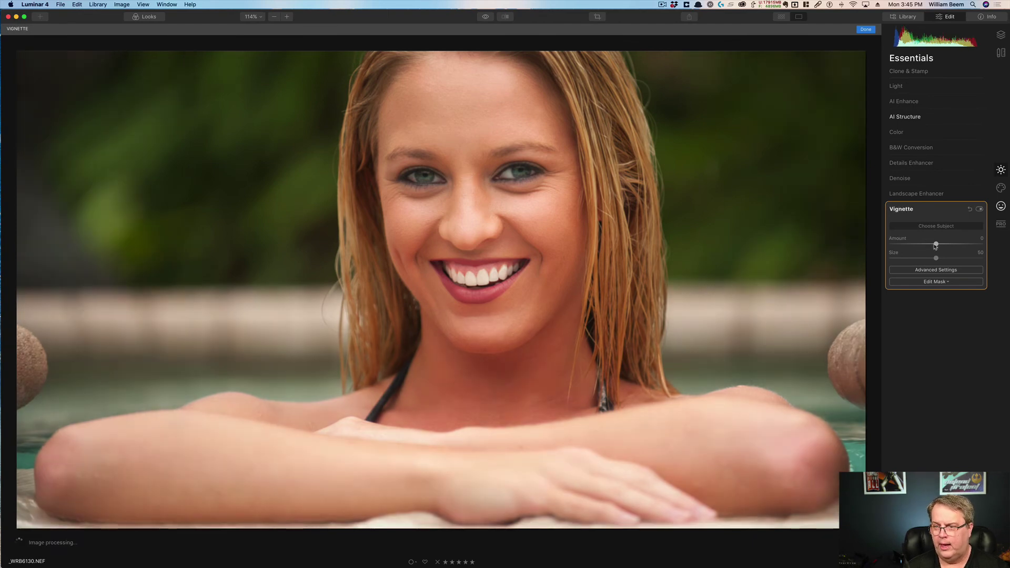
left_click_drag(936, 245, 919, 245)
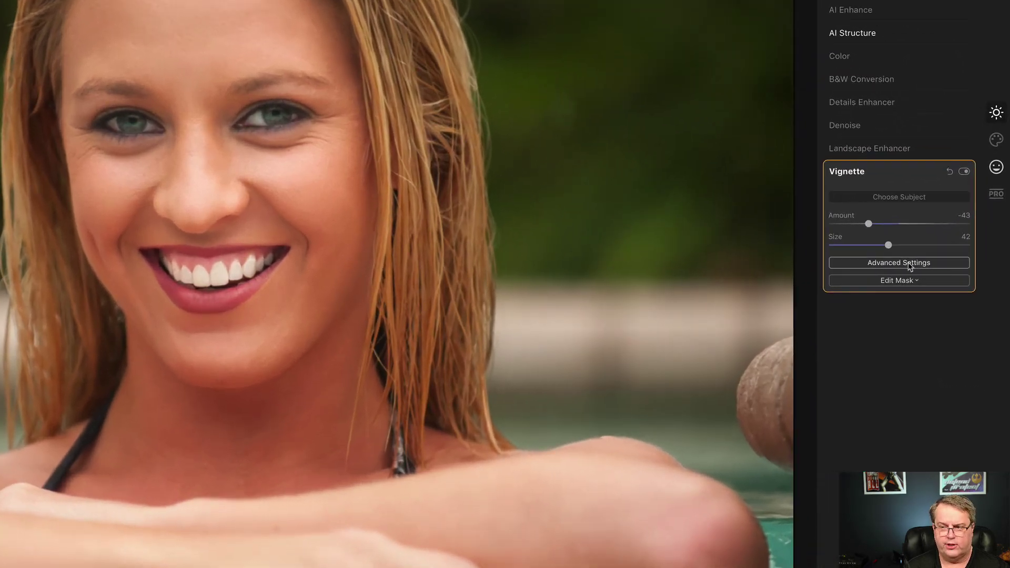
Keep the vignette's mode at Post-crop, try raising Inner Light, reset it to 0, and close the Vignette settings.
left_click(905, 268)
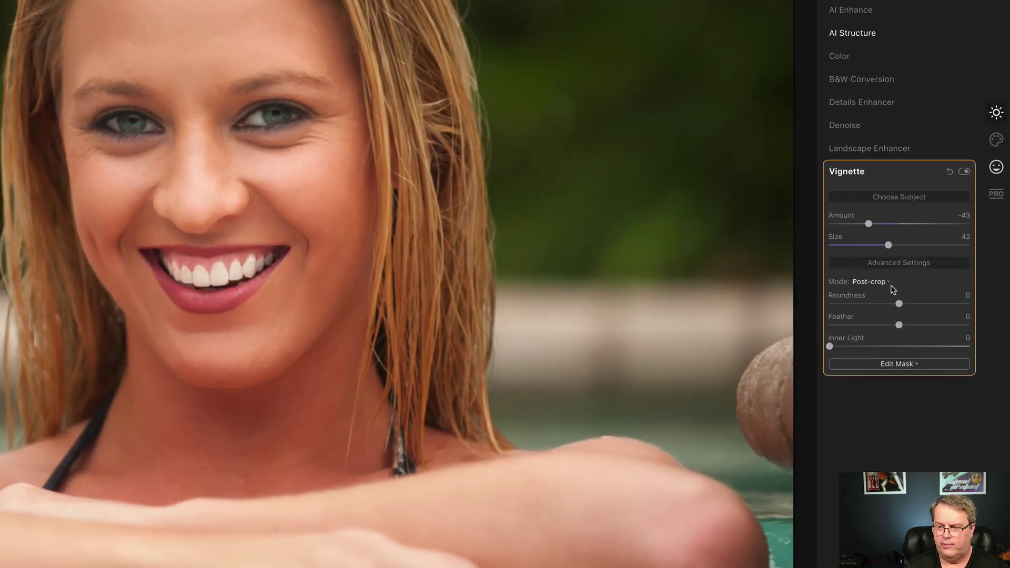
left_click(893, 284)
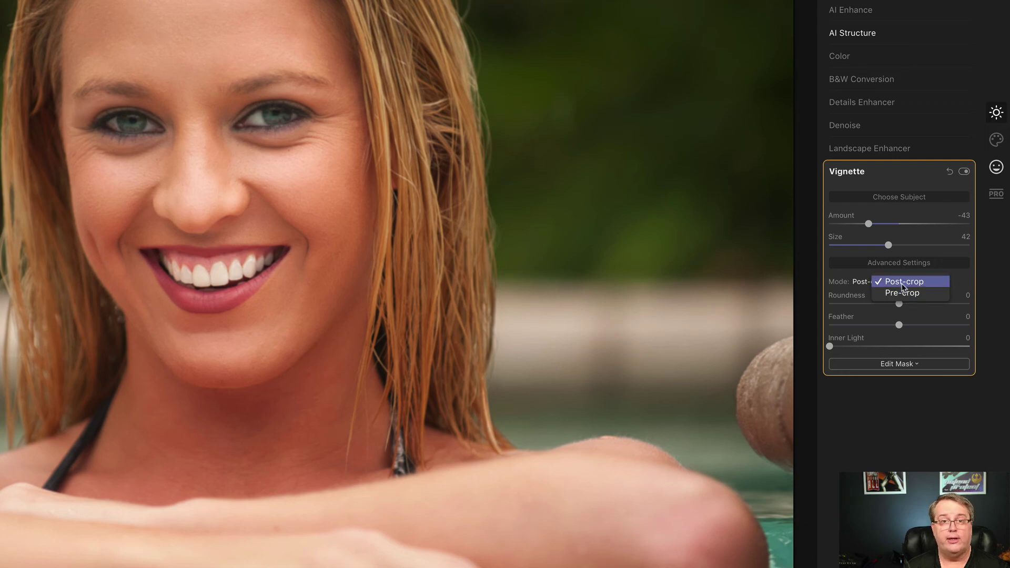
left_click(898, 282)
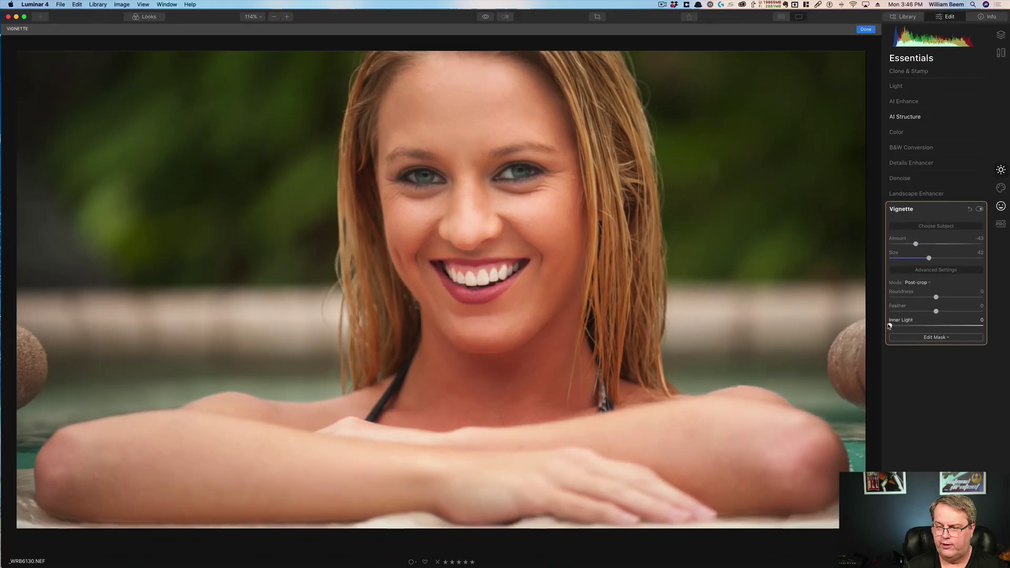
left_click_drag(890, 326, 947, 327)
double_click(949, 326)
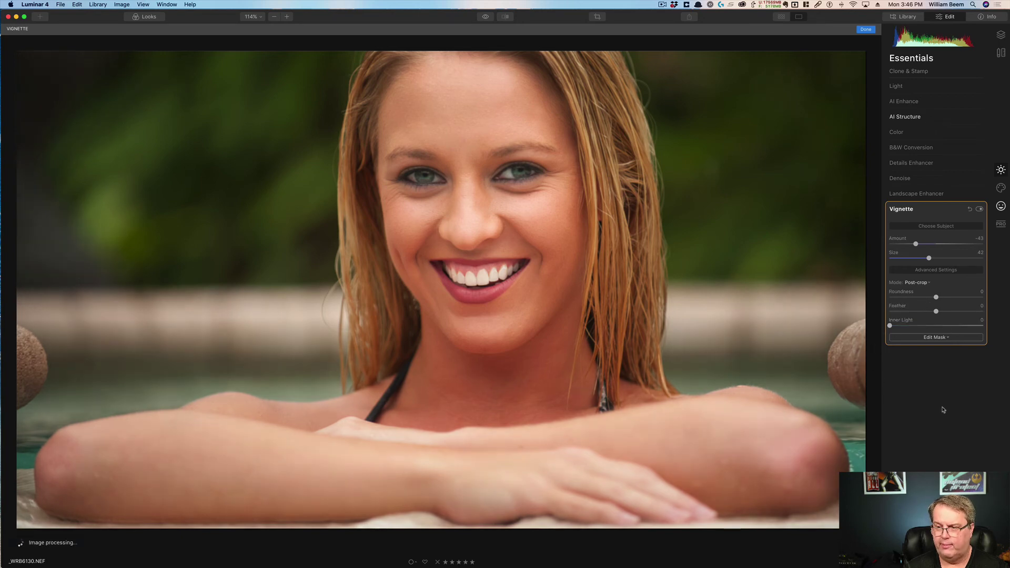
left_click(902, 209)
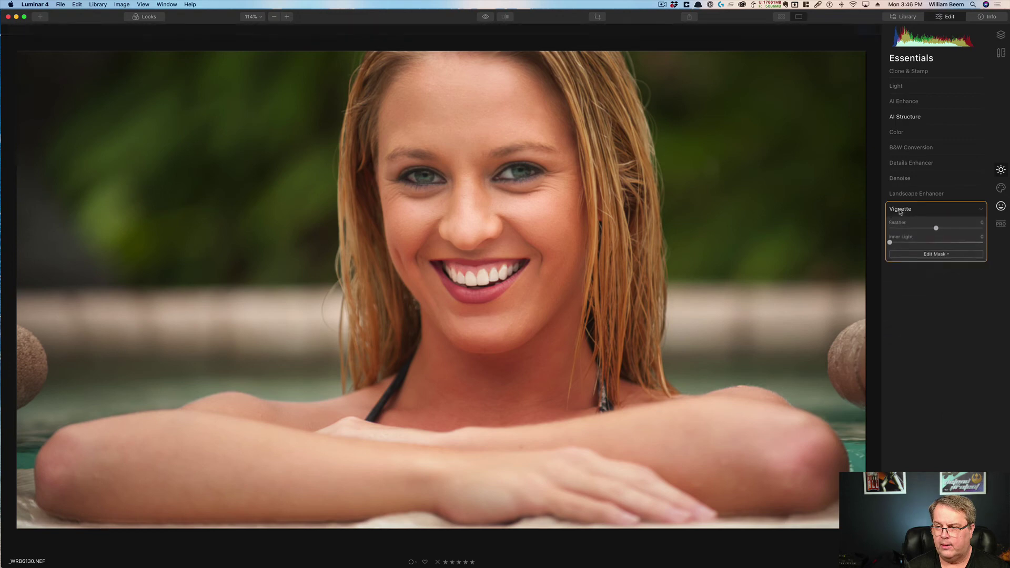
Place the Adjustable Gradient's bottom area over the subject's forearms and set its Exposure to -37.
left_click(1000, 224)
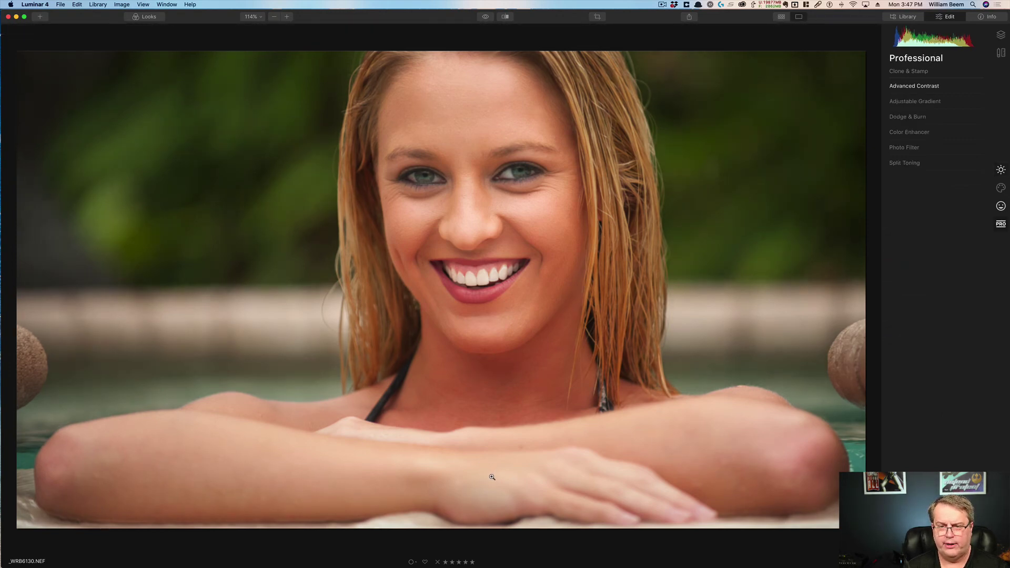
left_click(905, 102)
left_click(440, 289)
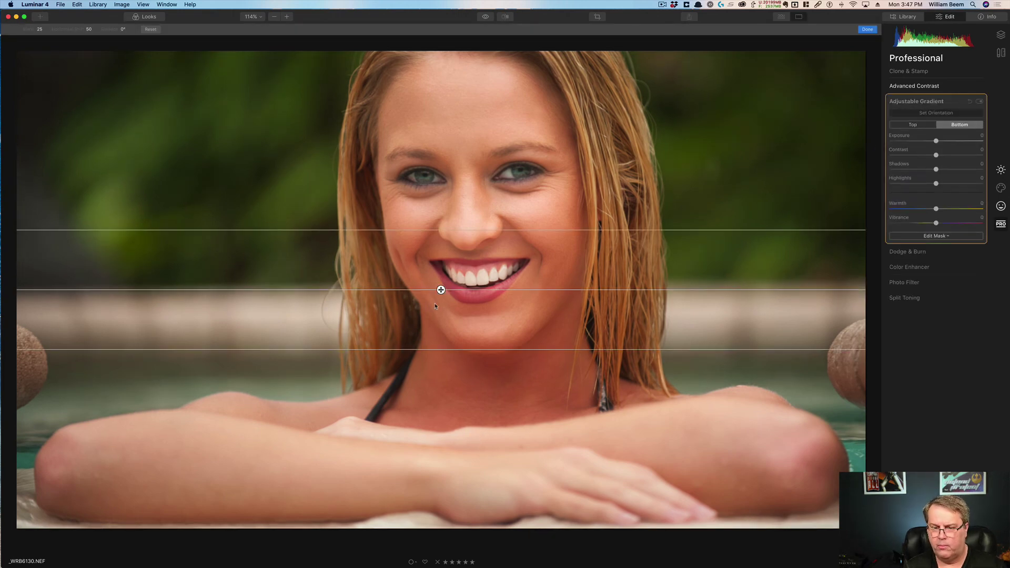
left_click_drag(440, 290, 477, 472)
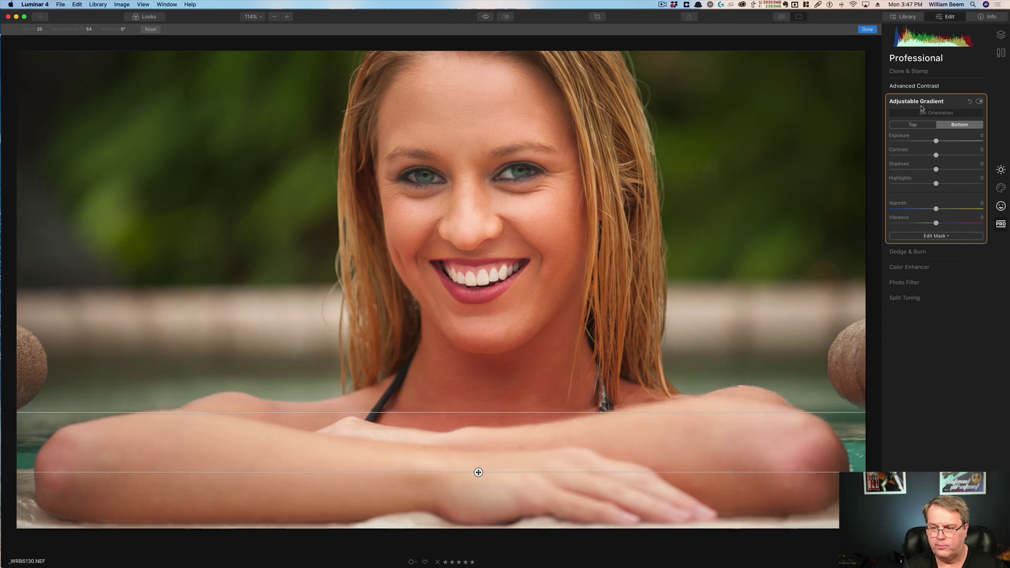
left_click_drag(933, 144, 918, 150)
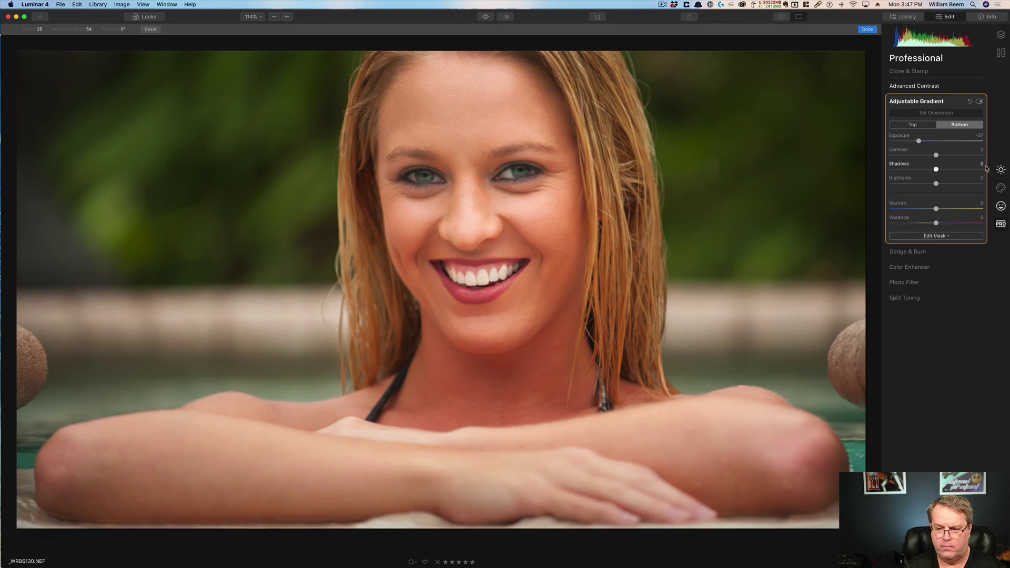
mouse_move(575, 454)
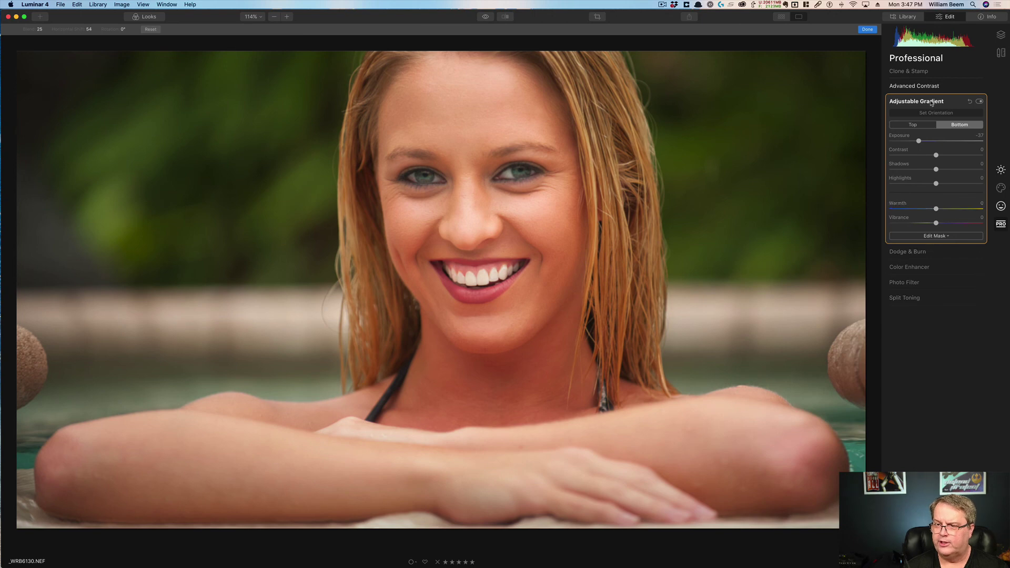
left_click(913, 100)
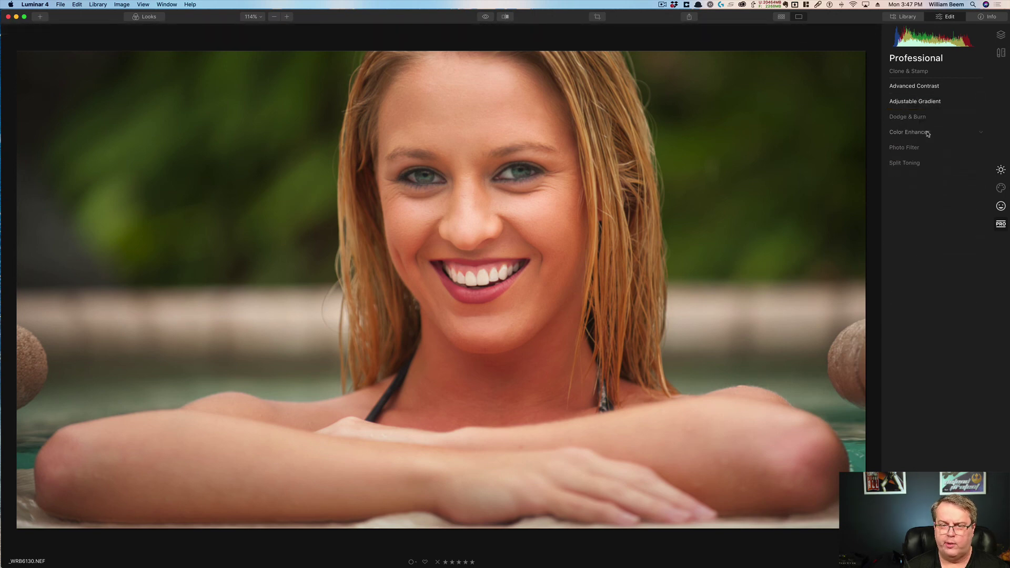
left_click(928, 133)
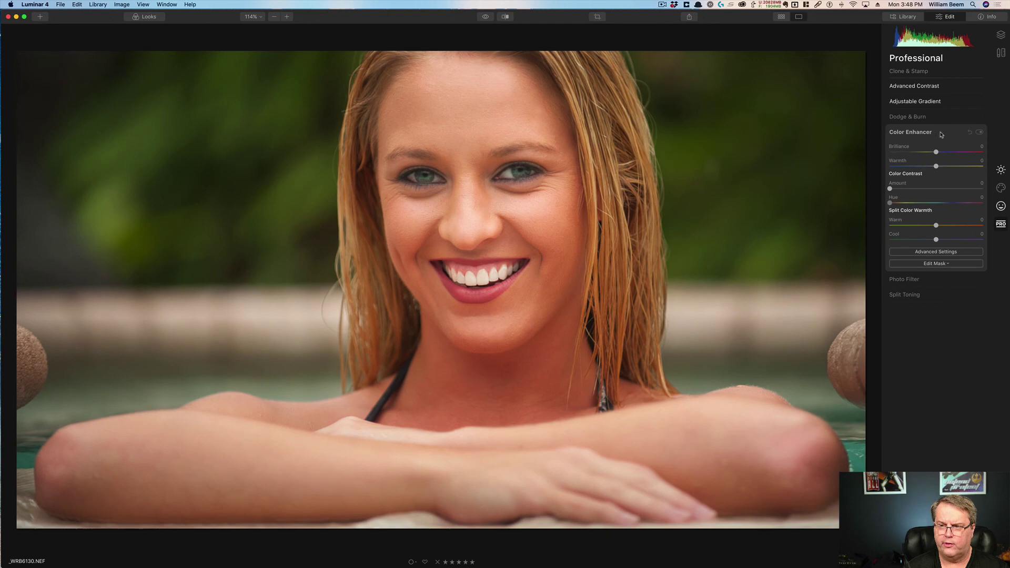
left_click(925, 133)
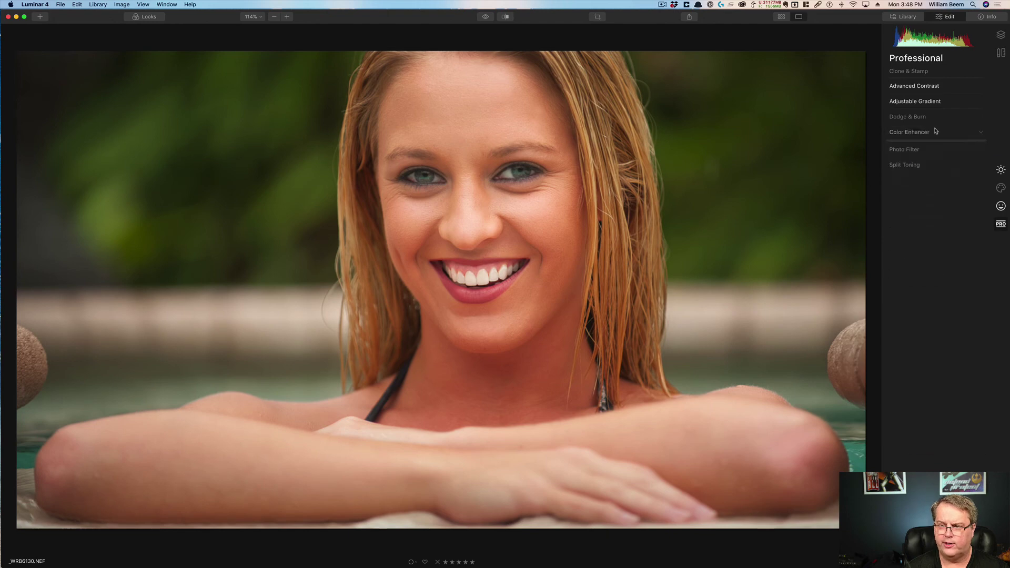
left_click(912, 149)
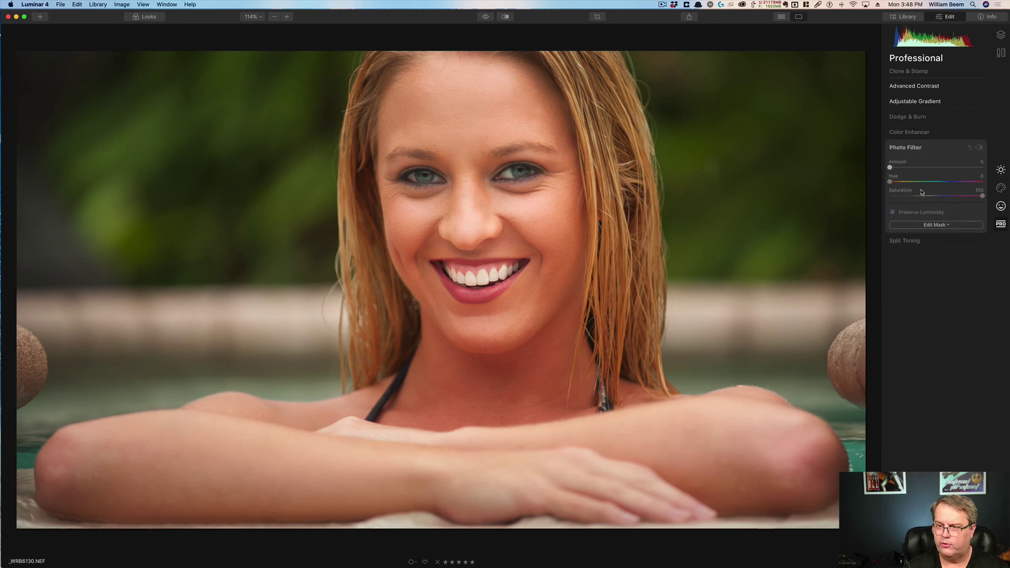
left_click(906, 148)
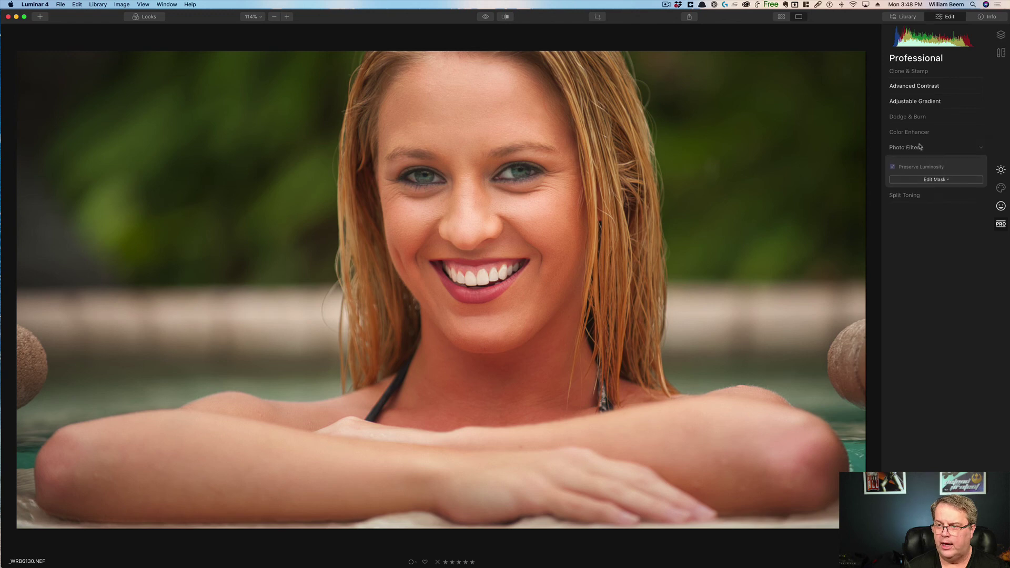
Preview the portrait toning LUTs in Color Styles, including Gloria and Rosa, and apply Sina.
left_click(1002, 189)
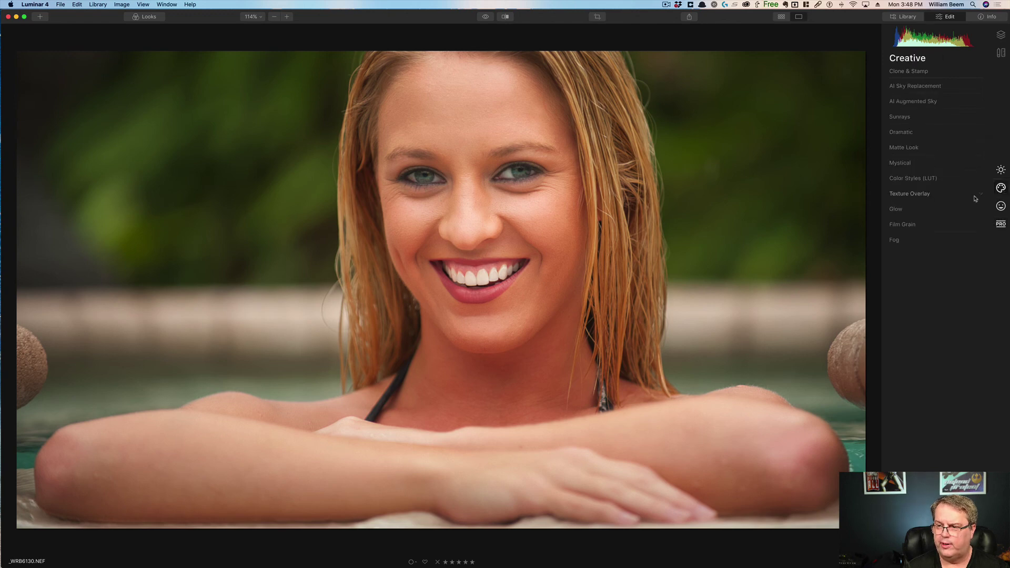
left_click(924, 182)
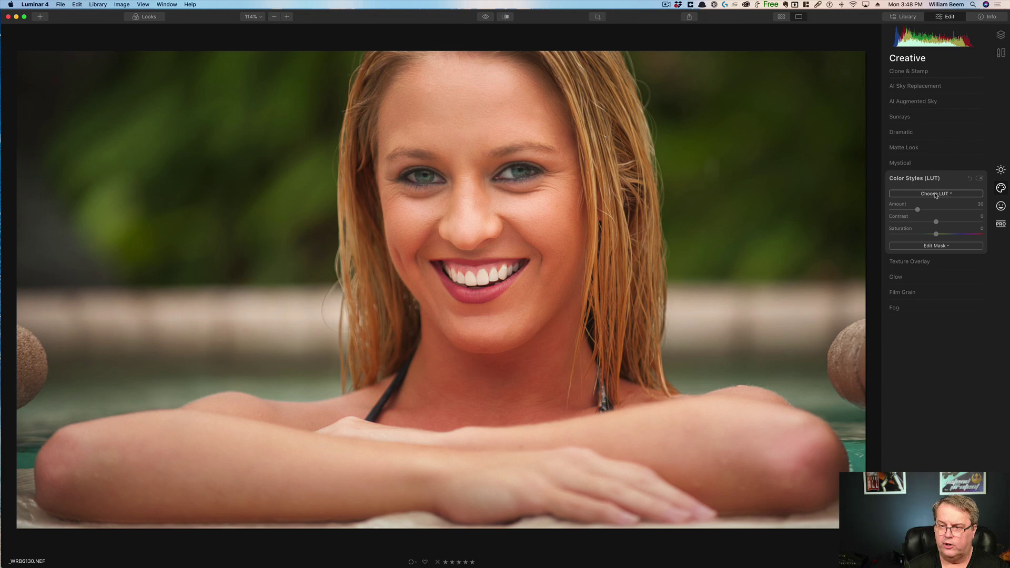
left_click(936, 194)
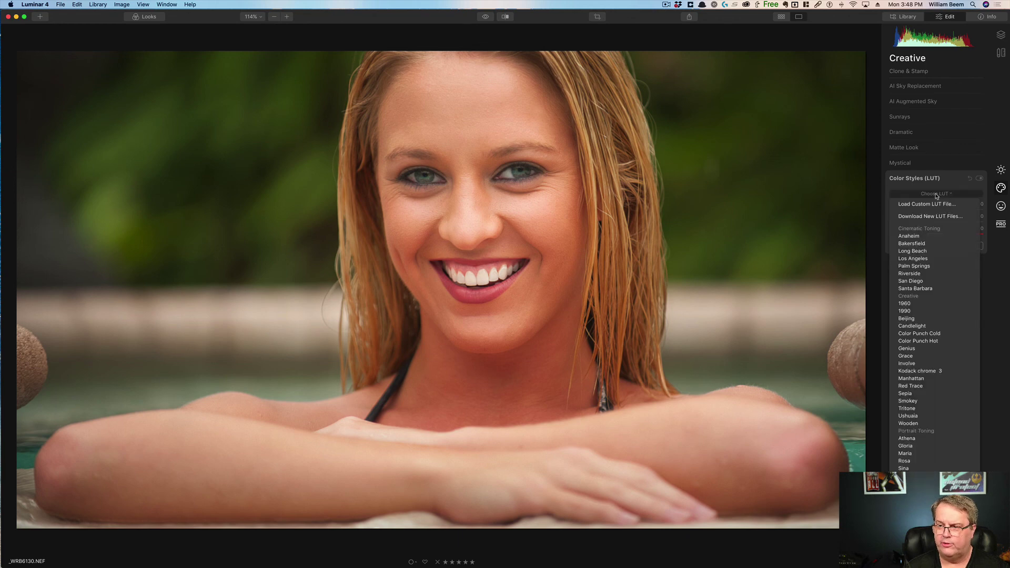
left_click(935, 238)
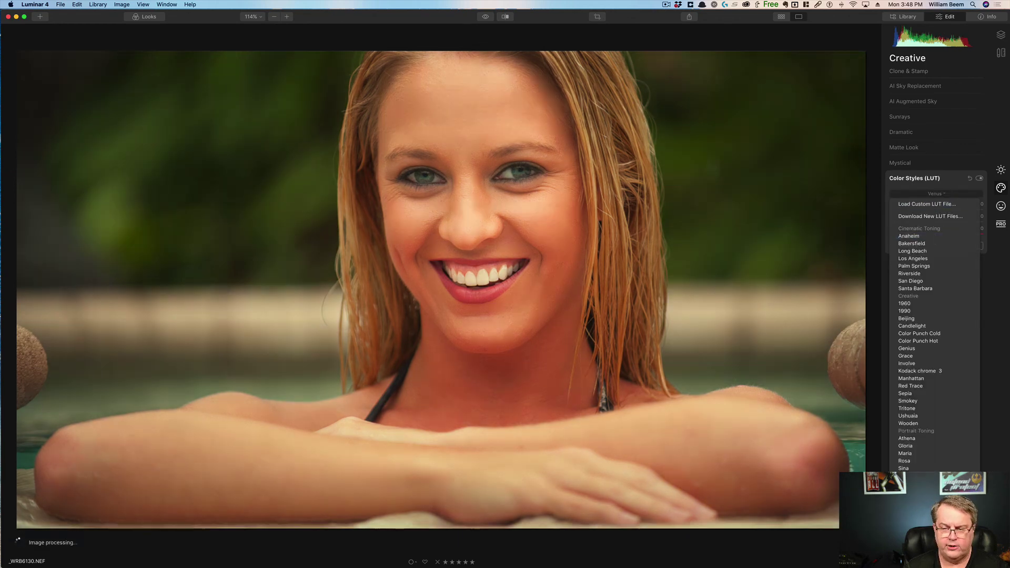
left_click(910, 439)
left_click(916, 446)
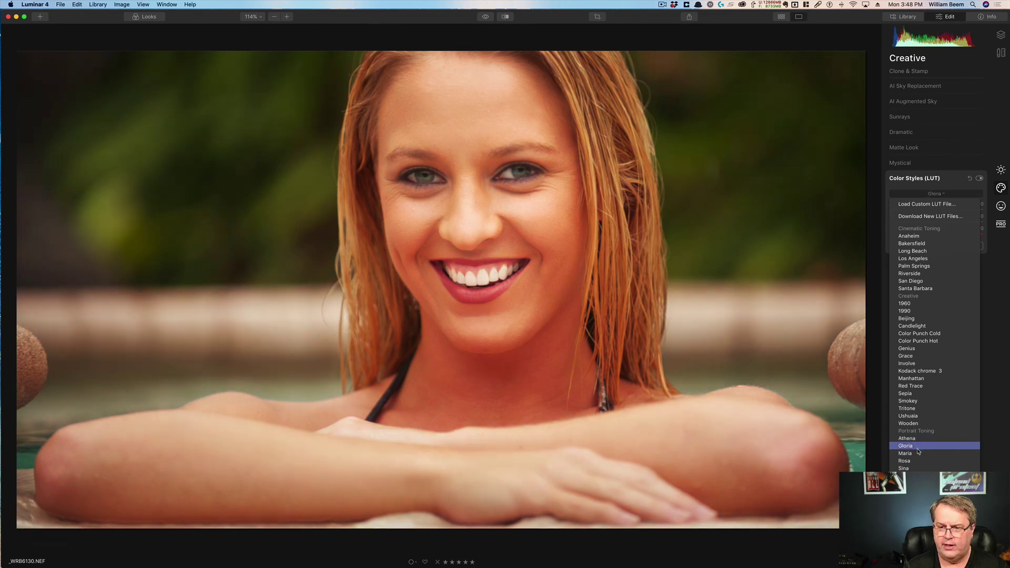
left_click(917, 450)
left_click(920, 461)
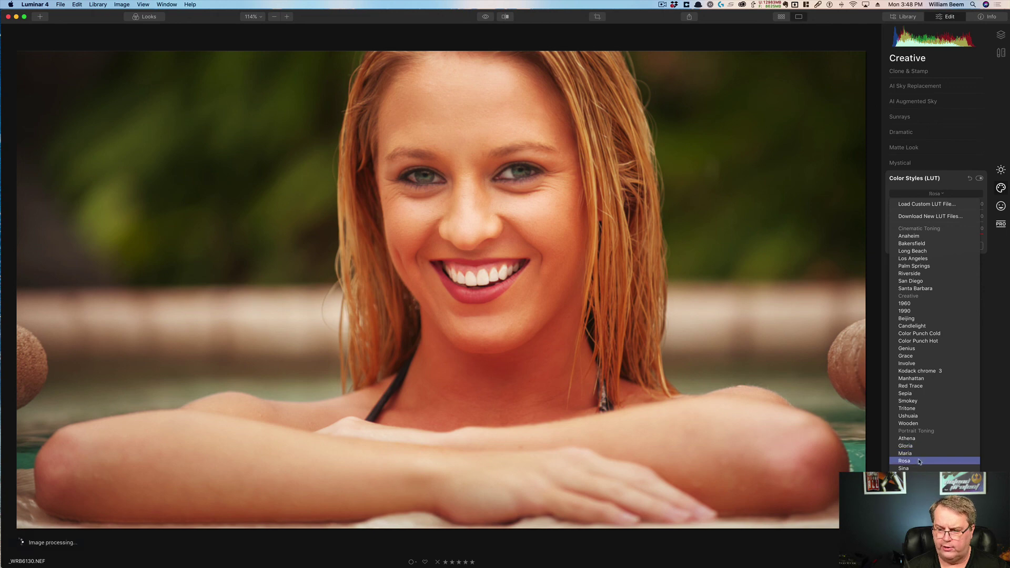
left_click(920, 467)
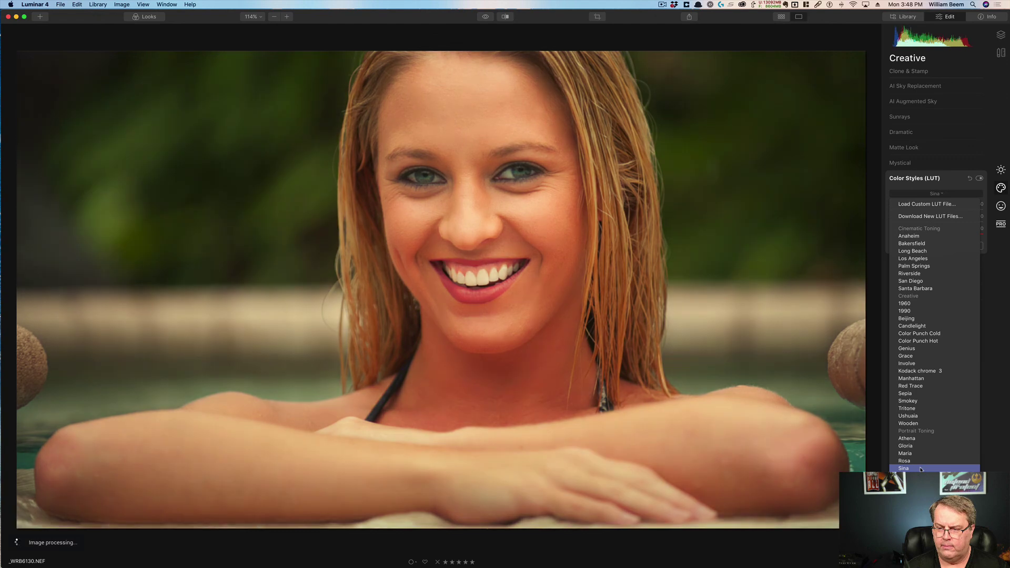
left_click(912, 468)
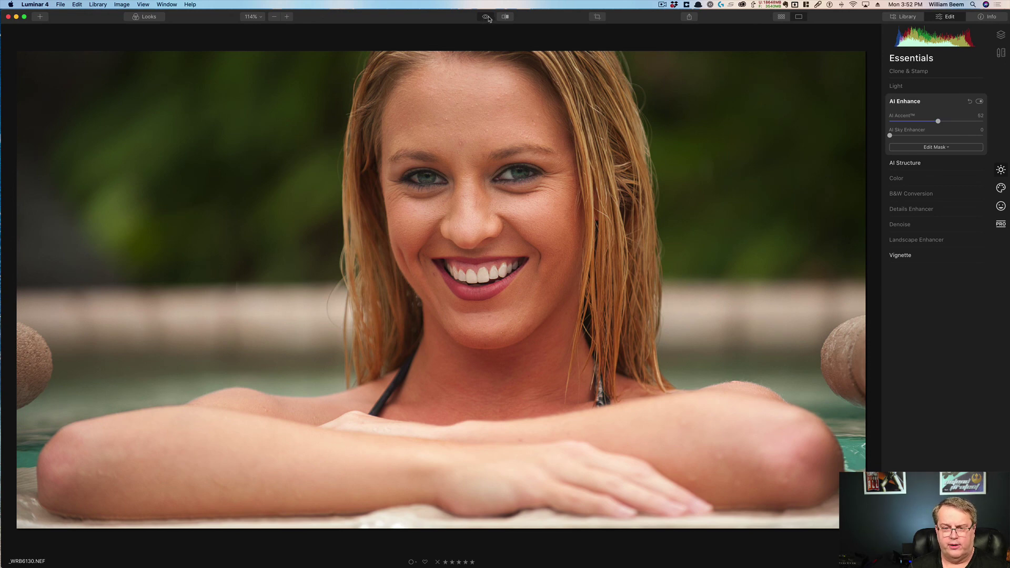
Compare the edited portrait with the original and go to the Portrait tools.
left_click(487, 16)
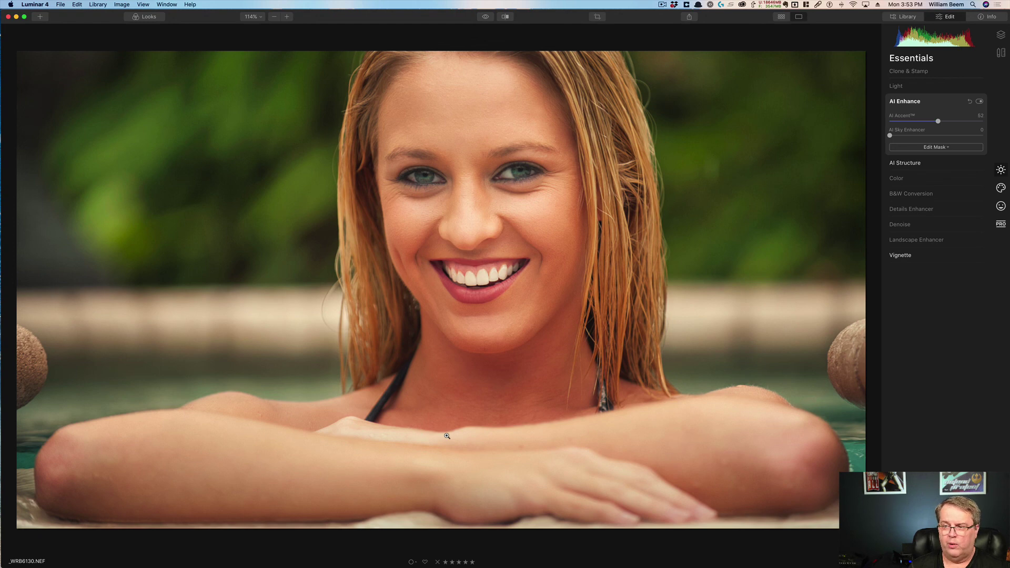
left_click(1001, 188)
left_click(1000, 206)
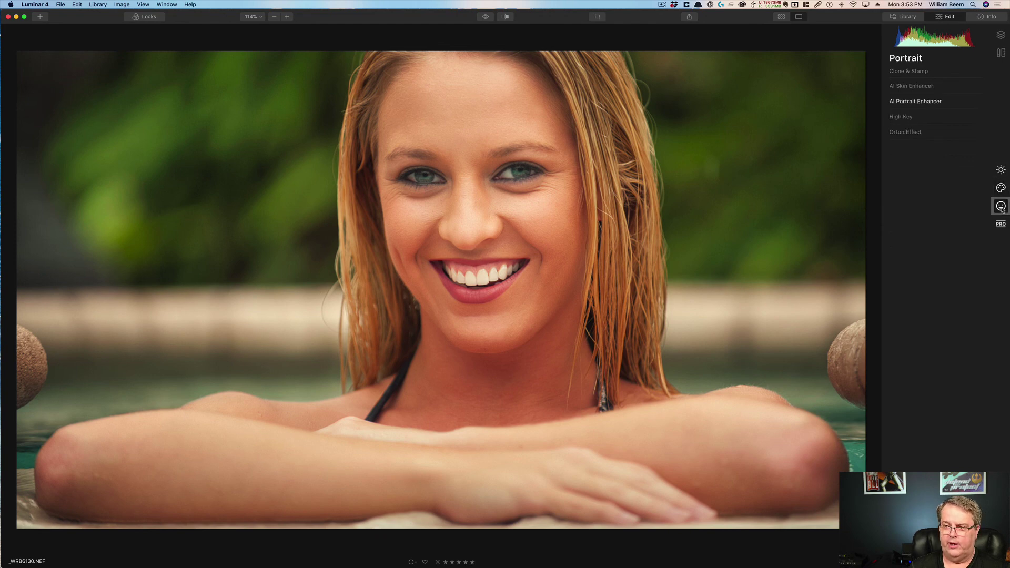